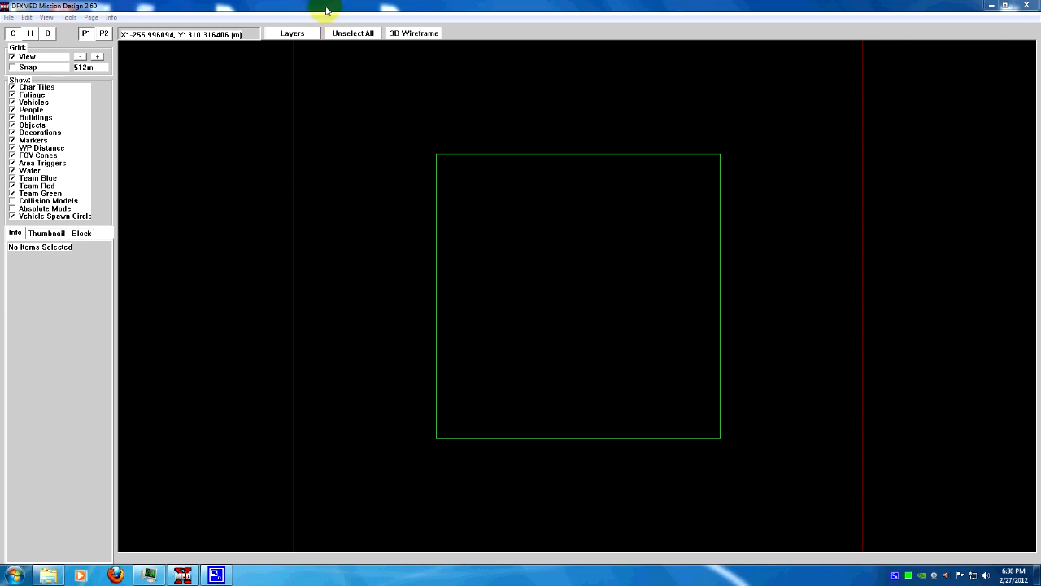
Open the mission's general information, name the mission snap2grid and enter the designer's name
double_click(326, 119)
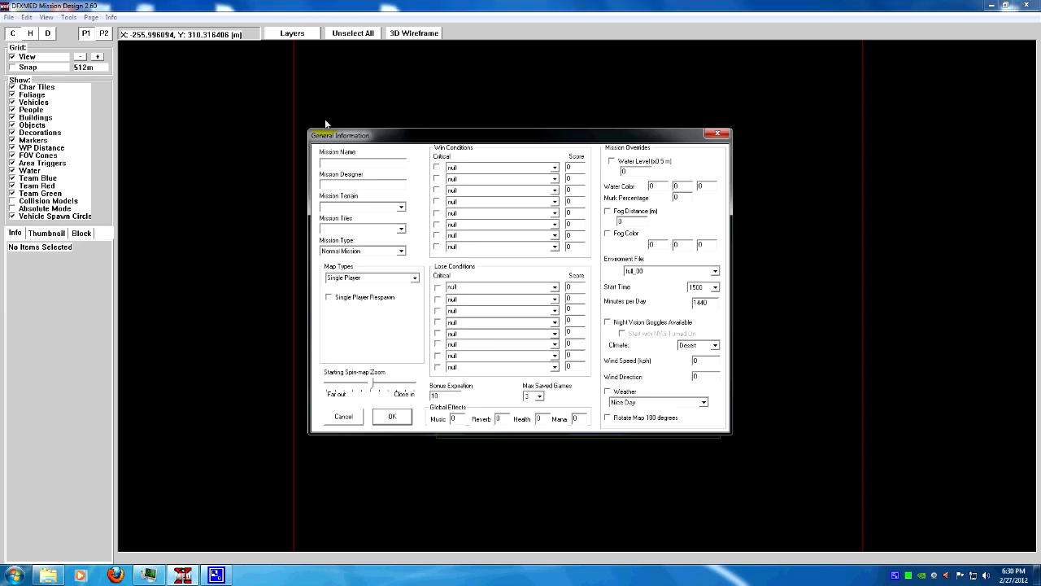
type("snap2grid")
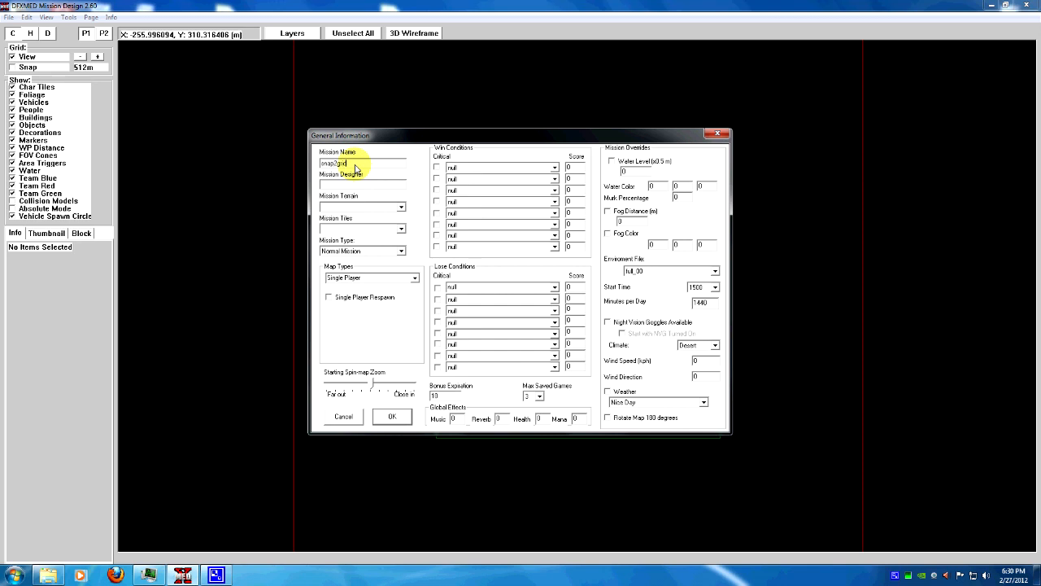
type("onedead")
key("Tab")
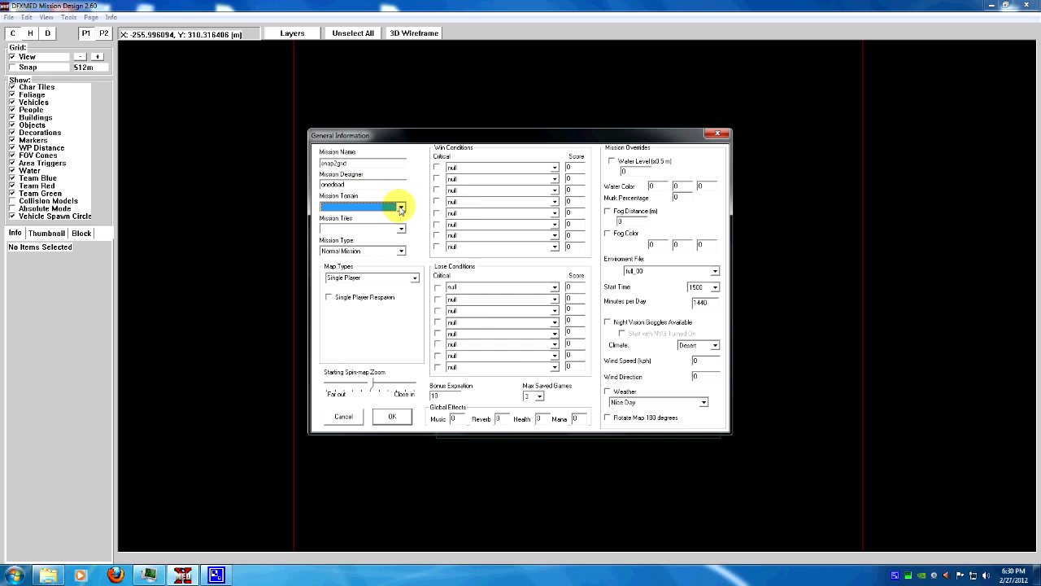
Set the mission terrain to flat
left_click(400, 207)
left_click_drag(402, 231, 405, 308)
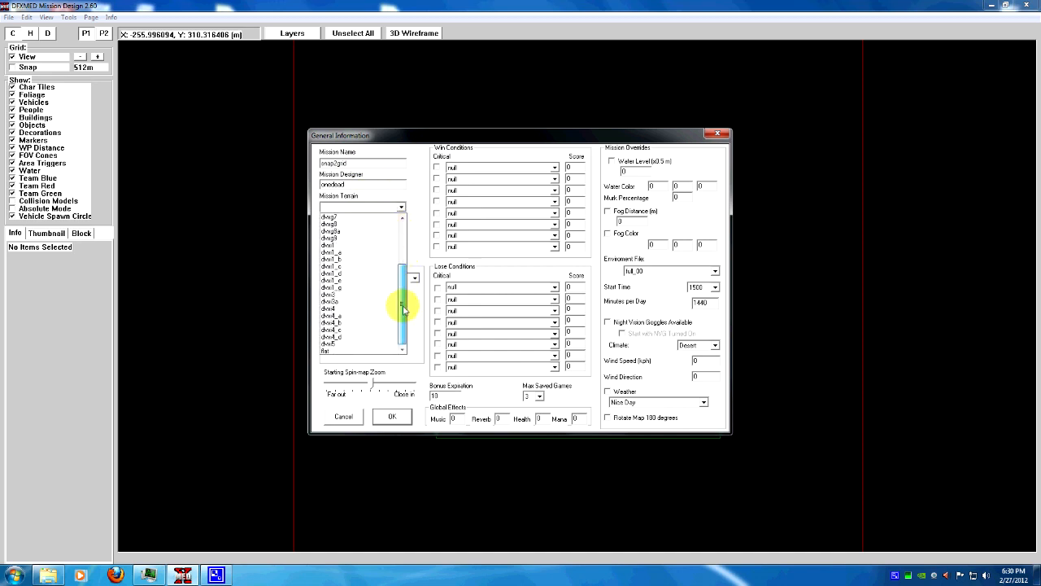
left_click(335, 350)
Set the mission tiles to testile10, enable Single Player Respawn and apply the mission settings
left_click(401, 230)
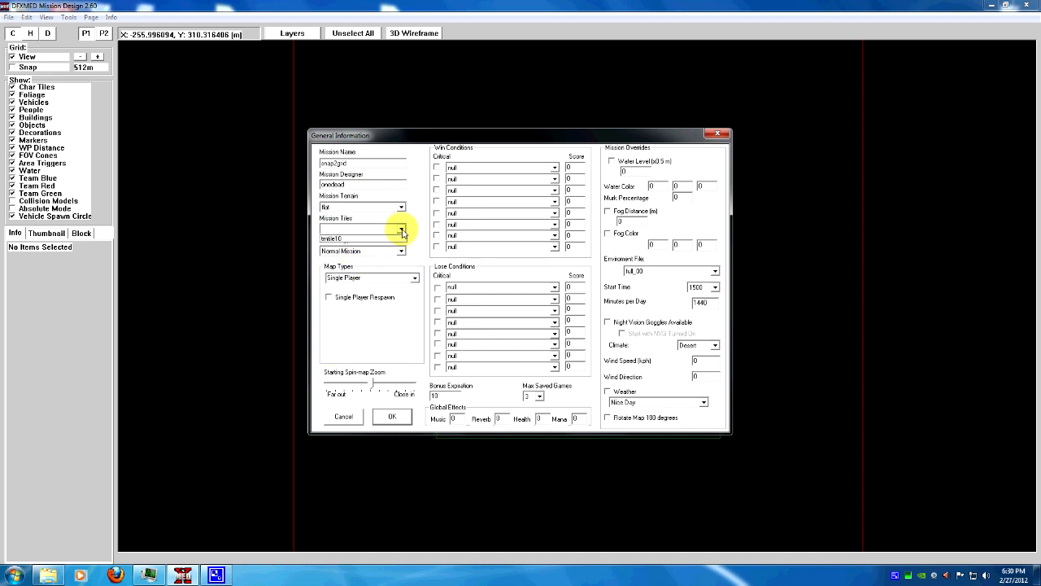
left_click(391, 238)
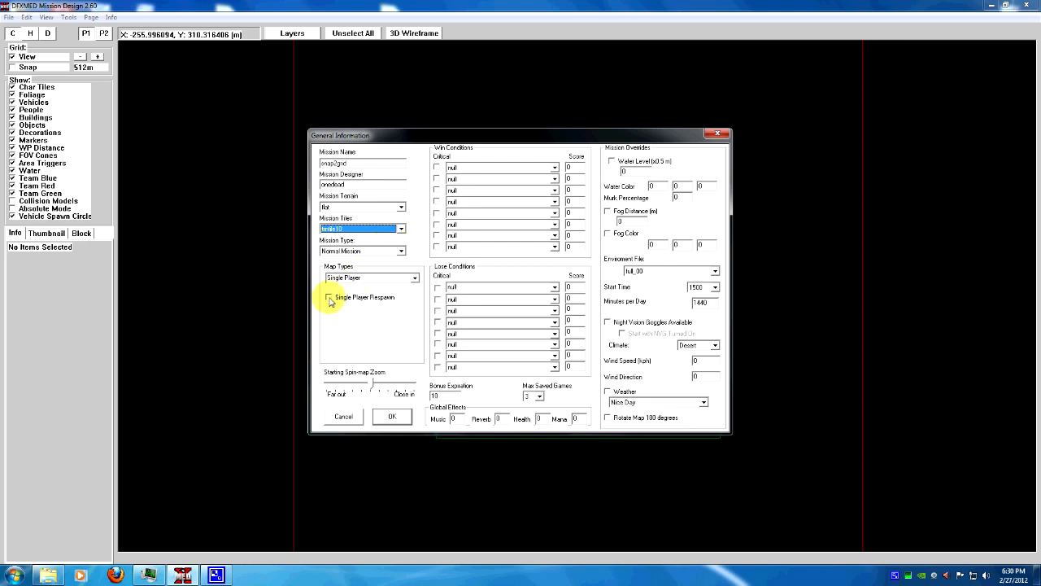
left_click(329, 298)
left_click(404, 420)
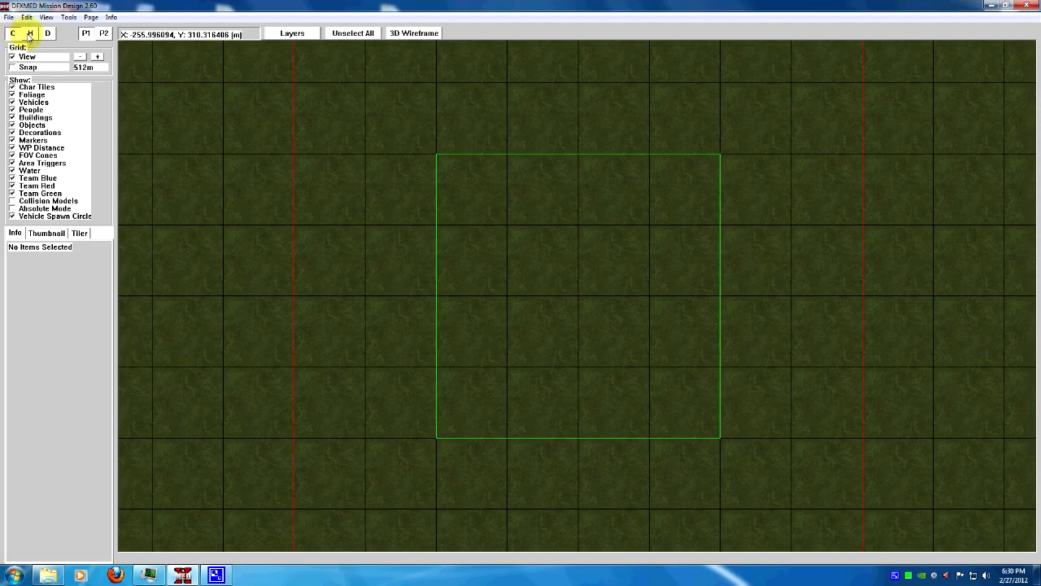
Switch to height view and reduce the grid spacing to 64m
left_click(30, 34)
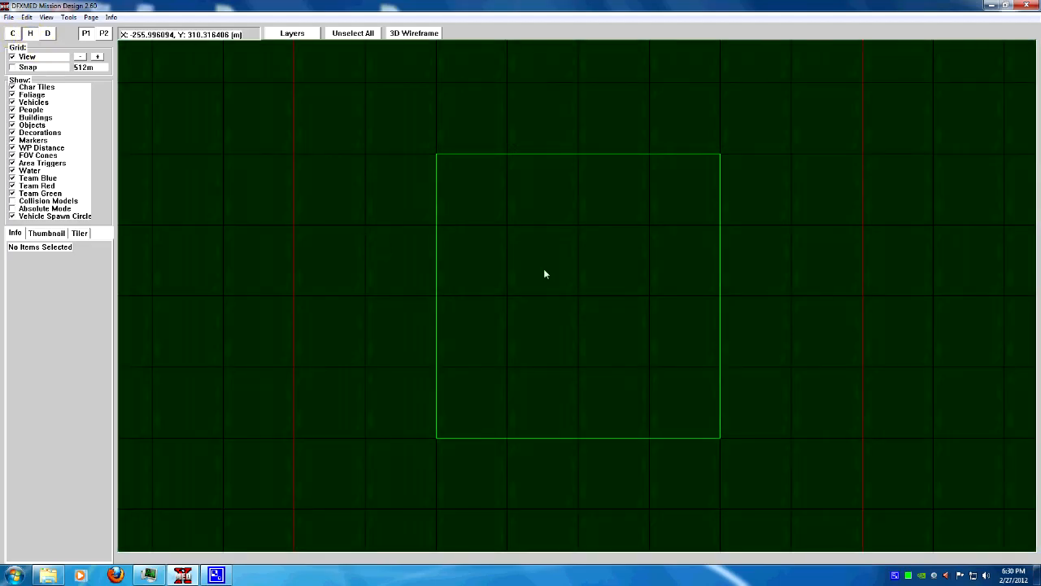
scroll(547, 265, "up", 5)
scroll(547, 266, "up", 3)
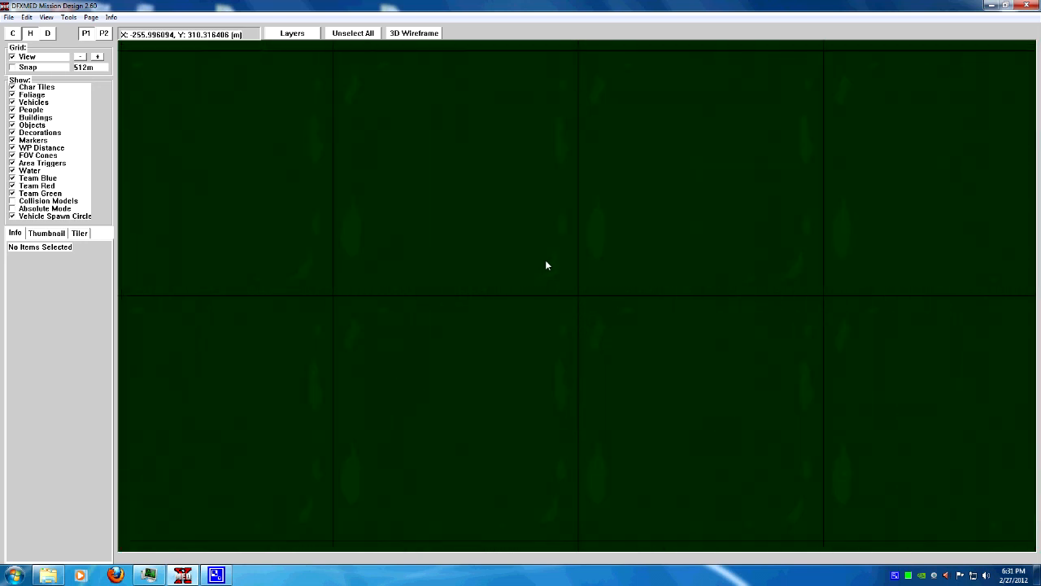
key("Up")
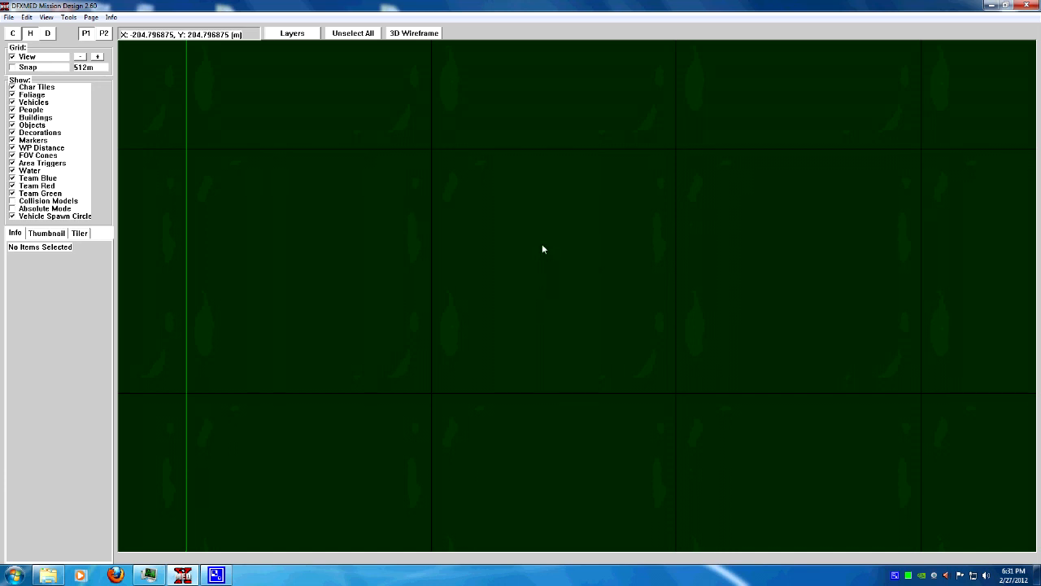
left_click(81, 57)
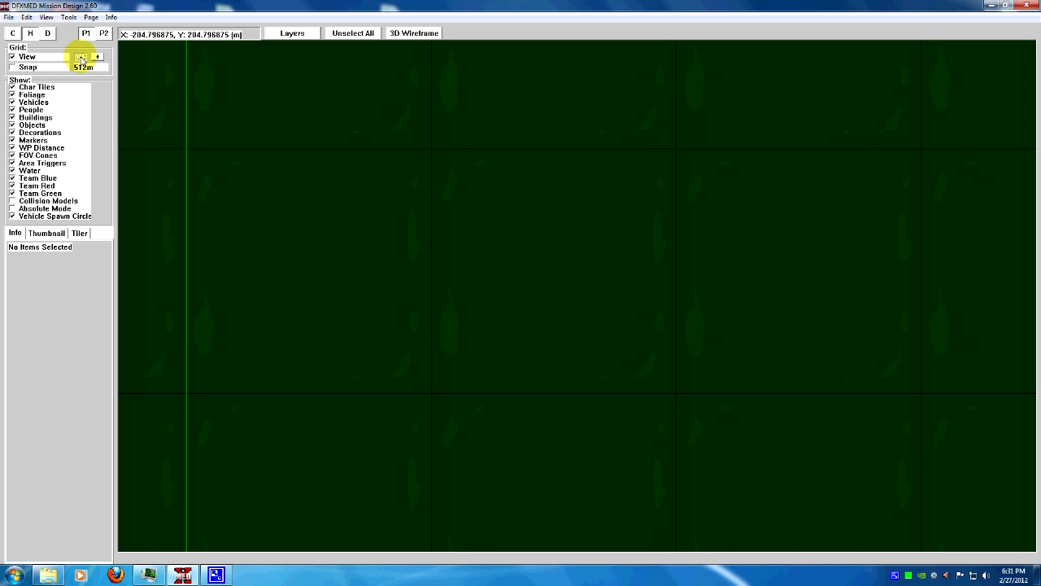
left_click(80, 57)
left_click(80, 57)
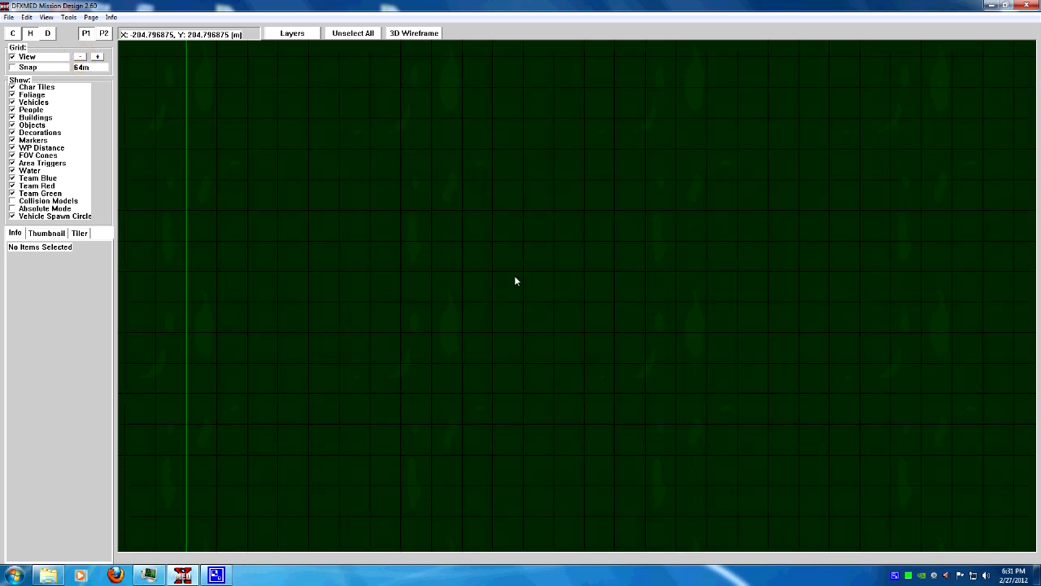
Insert a DockSlb1 concrete dock center piece from the Decorations type near the middle of the map
key("Insert")
left_click(515, 261)
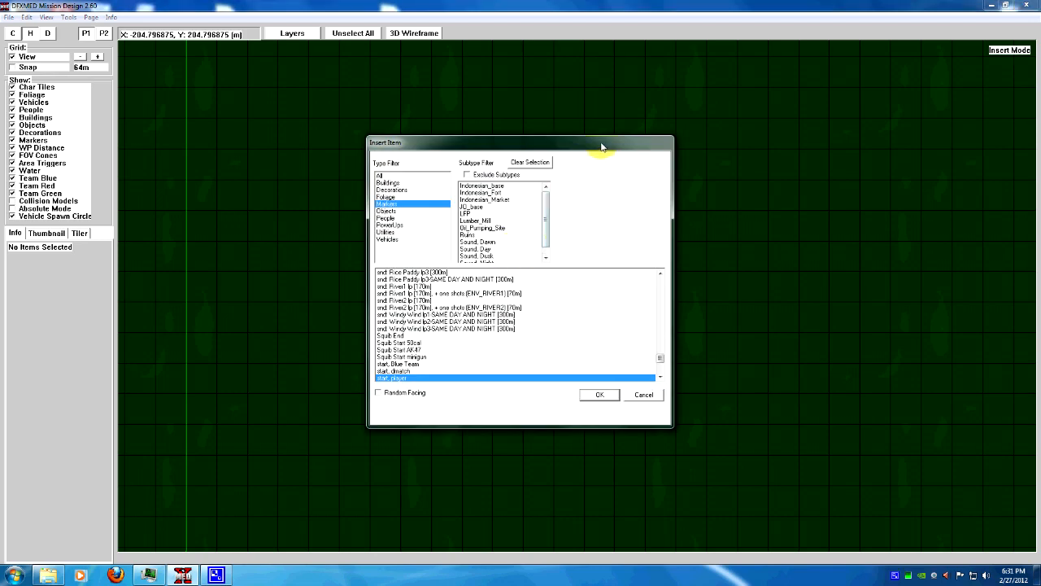
left_click(392, 189)
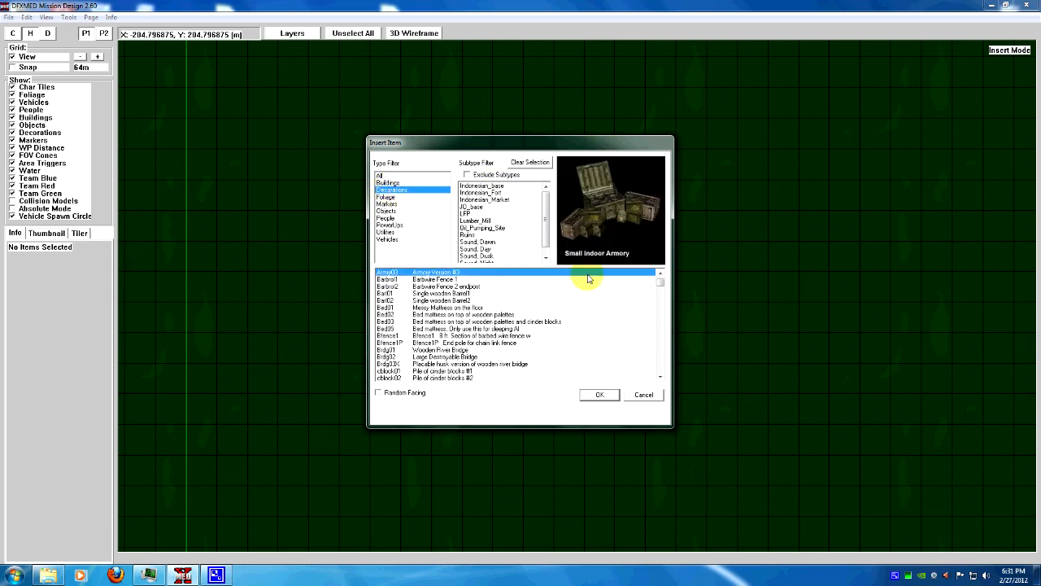
left_click_drag(659, 283, 660, 304)
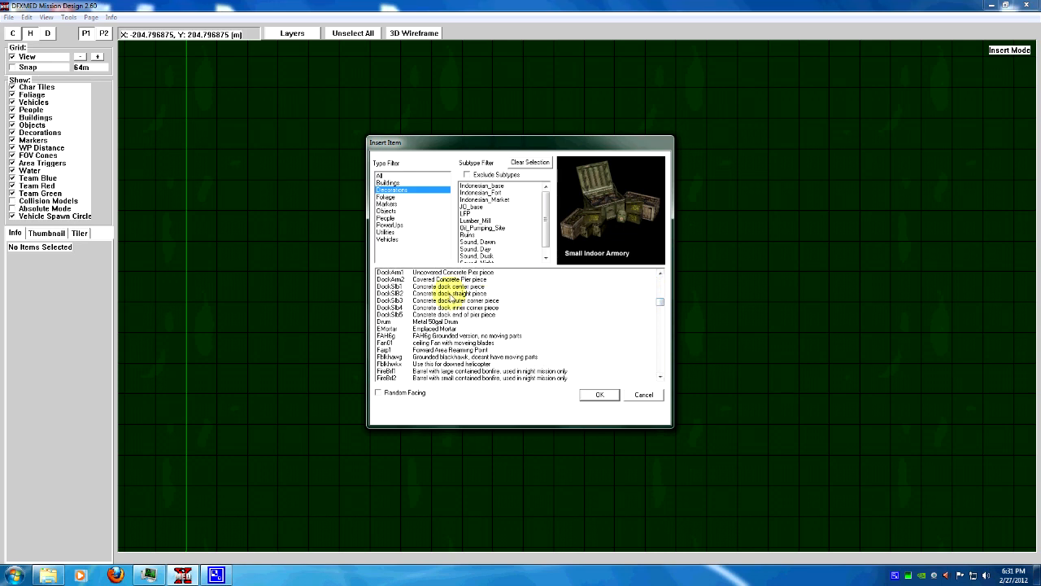
left_click(440, 287)
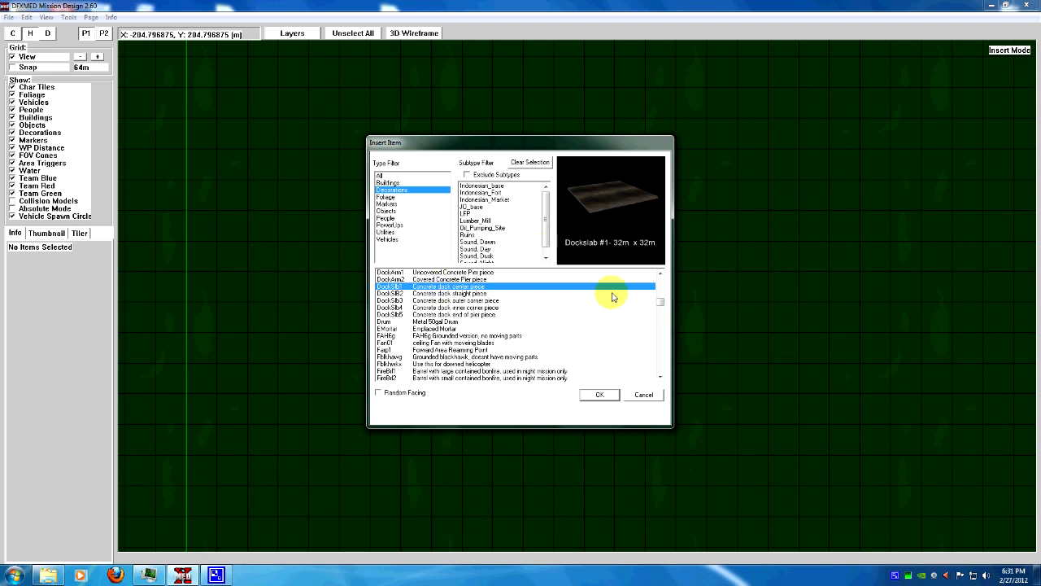
left_click(601, 396)
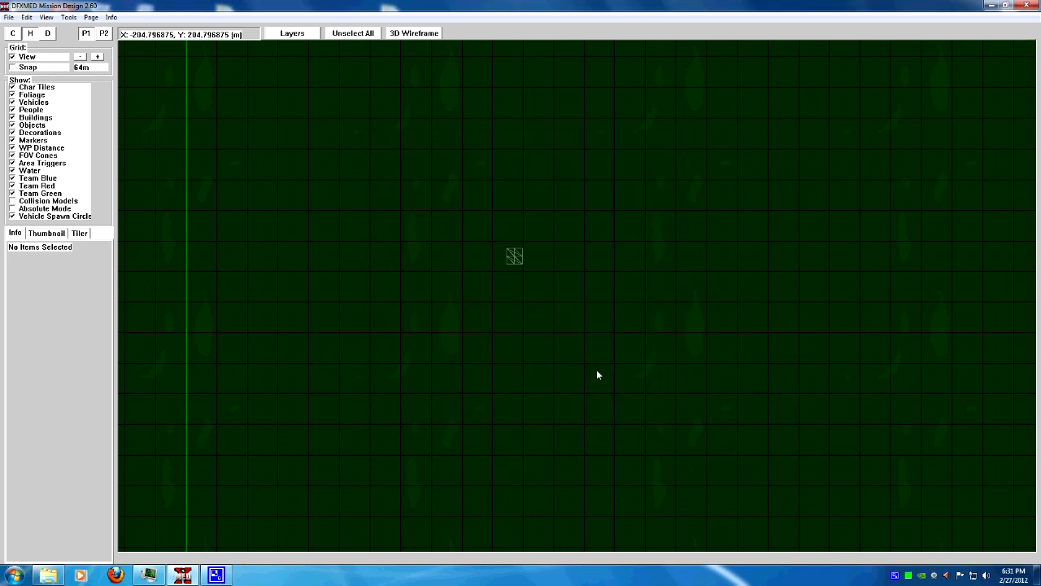
Select the dock slab, view it in 3D wireframe, and review its item attributes
left_click(515, 259)
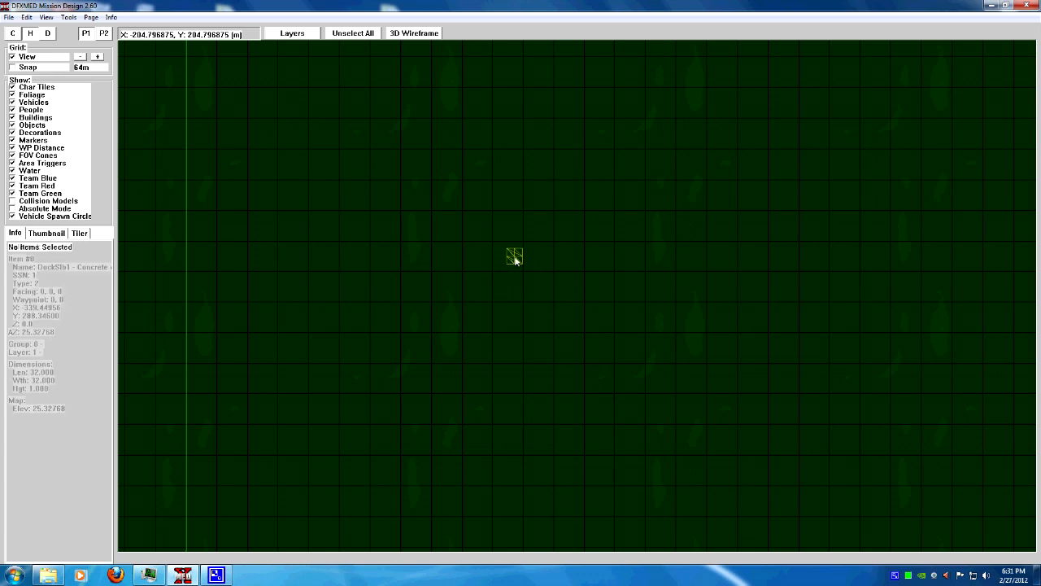
left_click(416, 37)
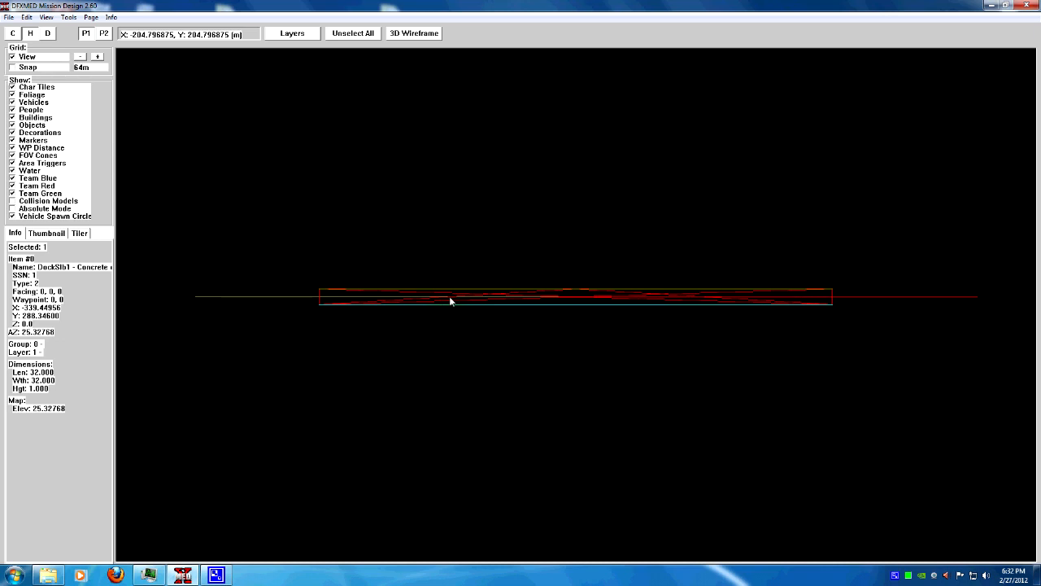
left_click(415, 34)
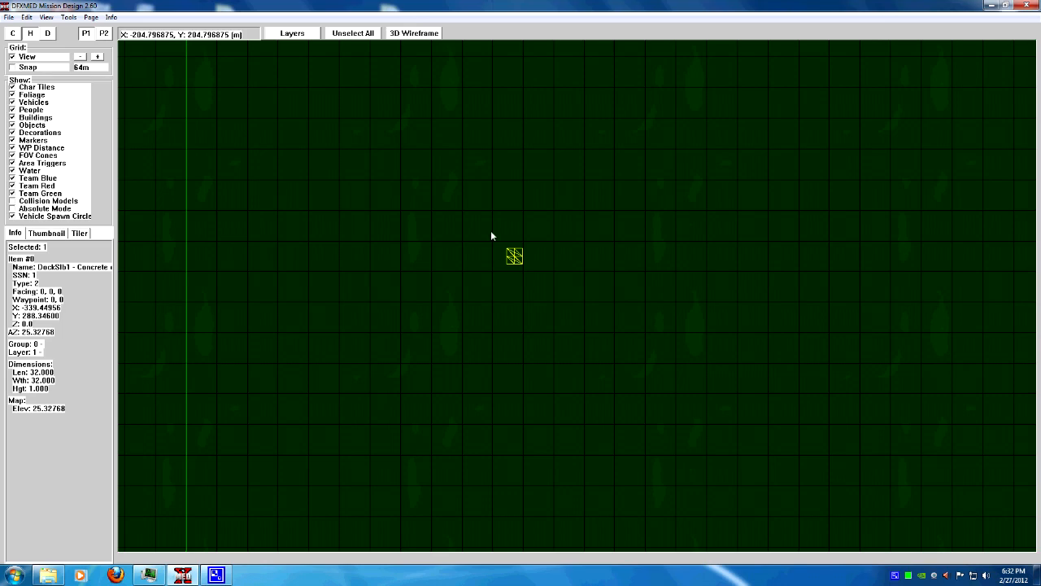
right_click(513, 259)
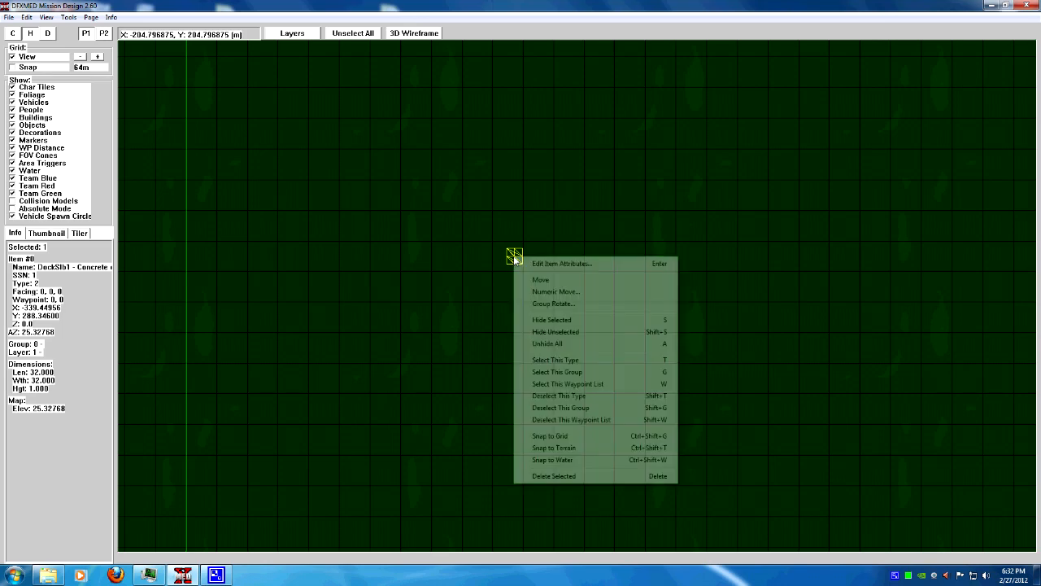
left_click(562, 264)
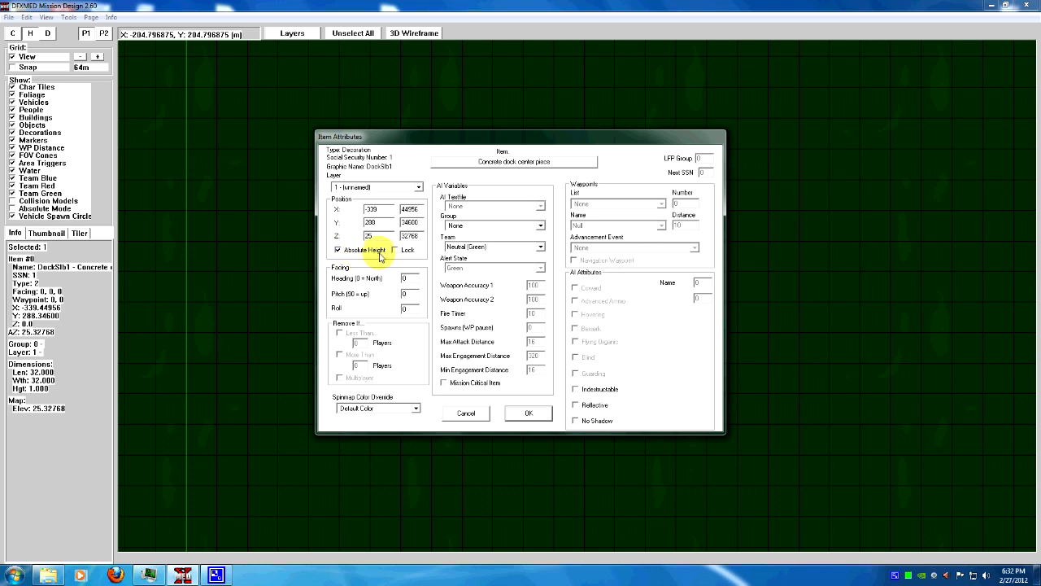
left_click(529, 414)
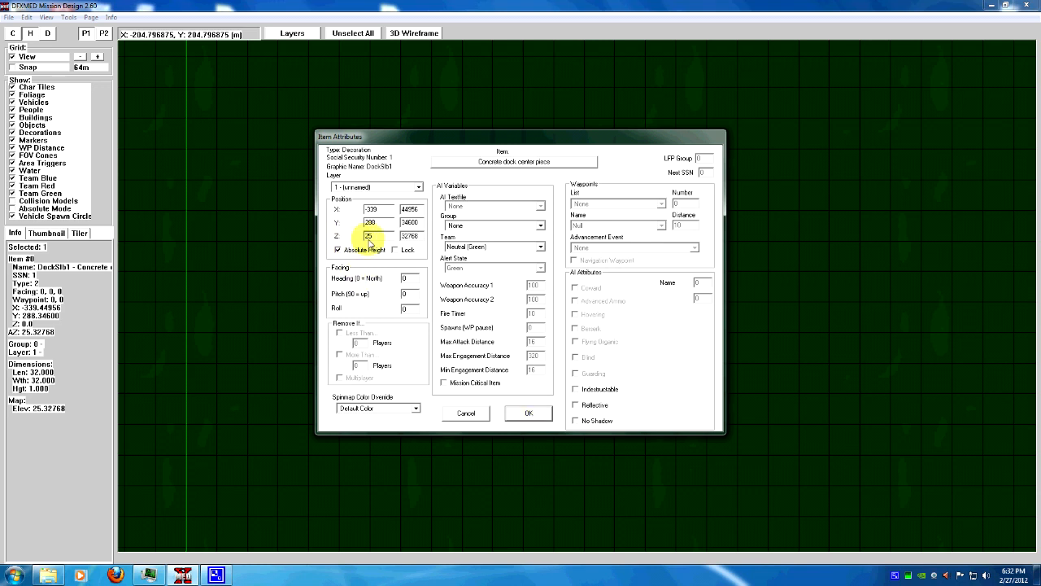
left_click(529, 414)
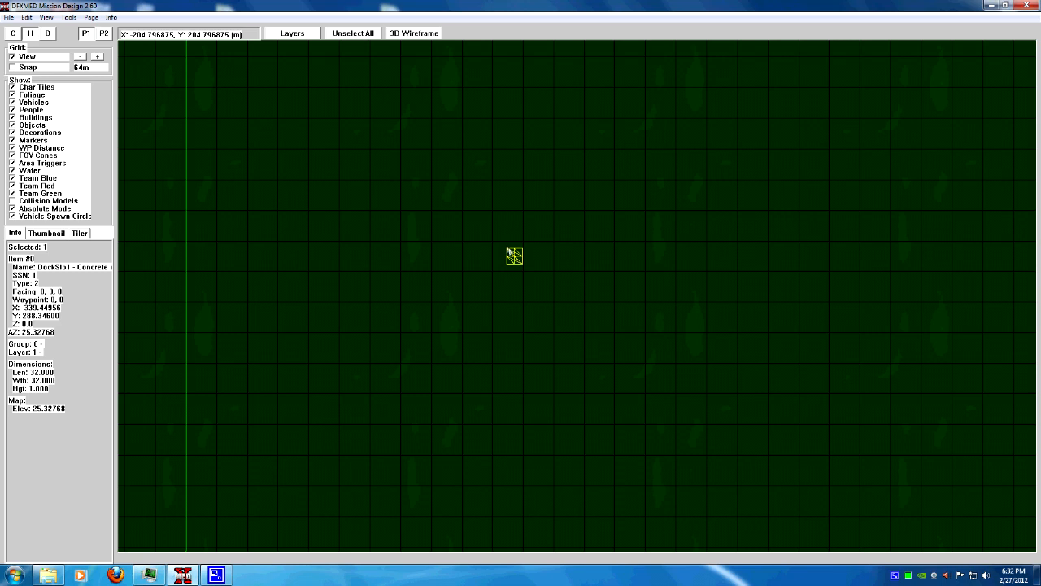
Reduce the grid spacing to 16m
left_click(81, 57)
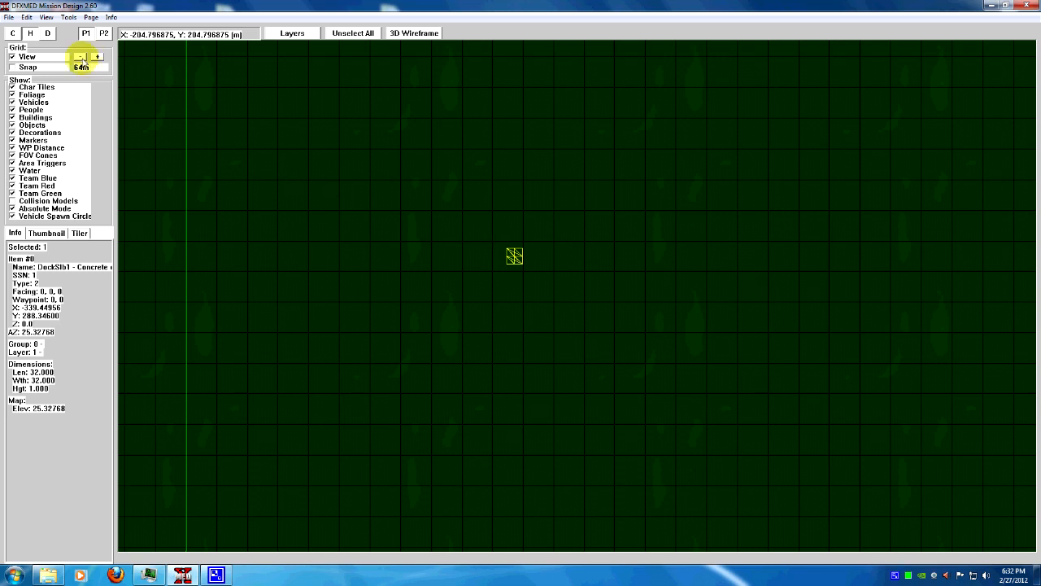
left_click(81, 57)
left_click(81, 57)
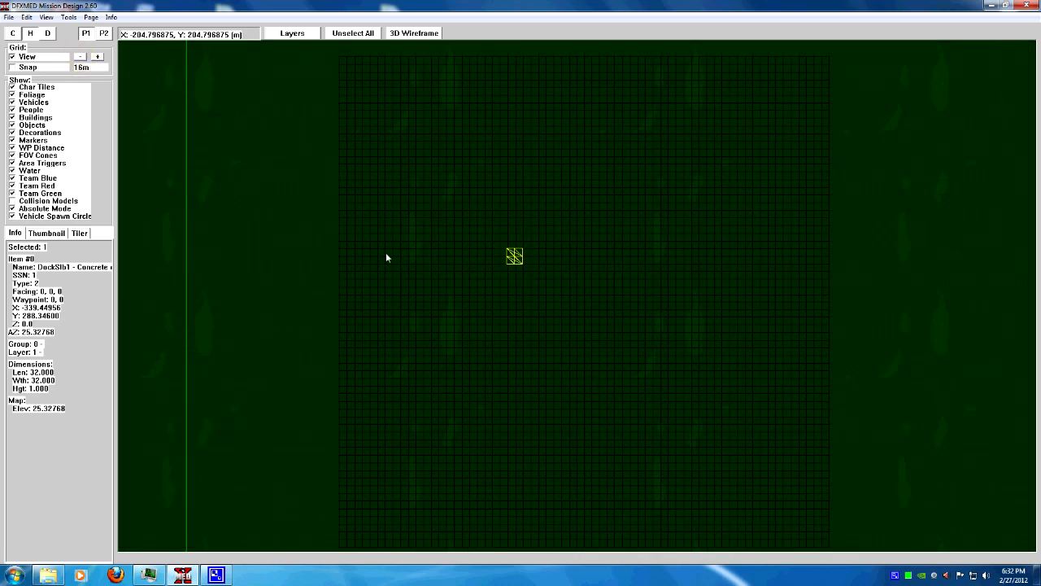
scroll(406, 253, "up", 3)
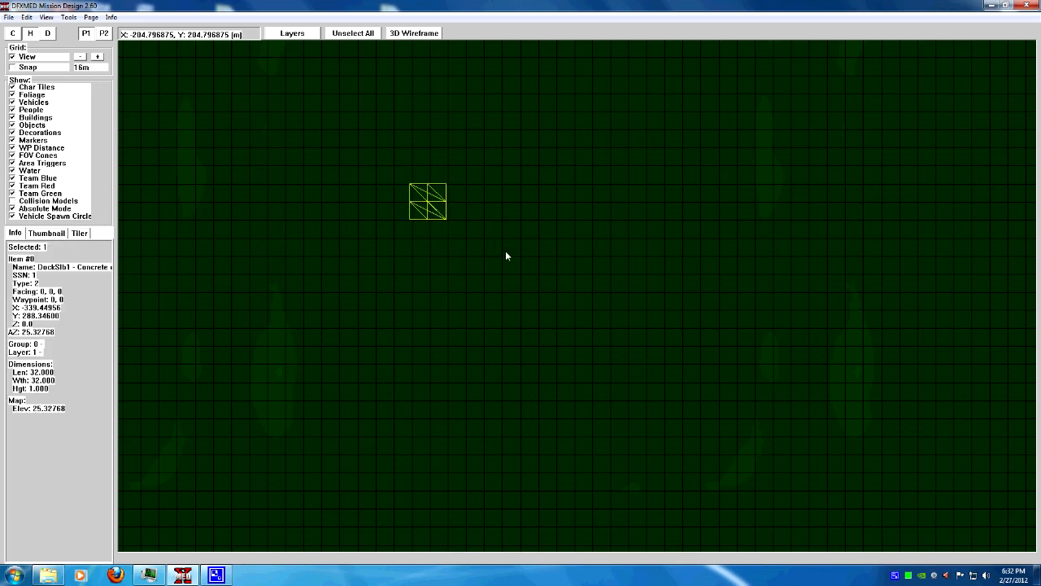
Paste a copy of the dock slab to the right of the original and select both slabs
key("ctrl+v")
left_click(492, 205)
left_click(430, 208, "ctrl")
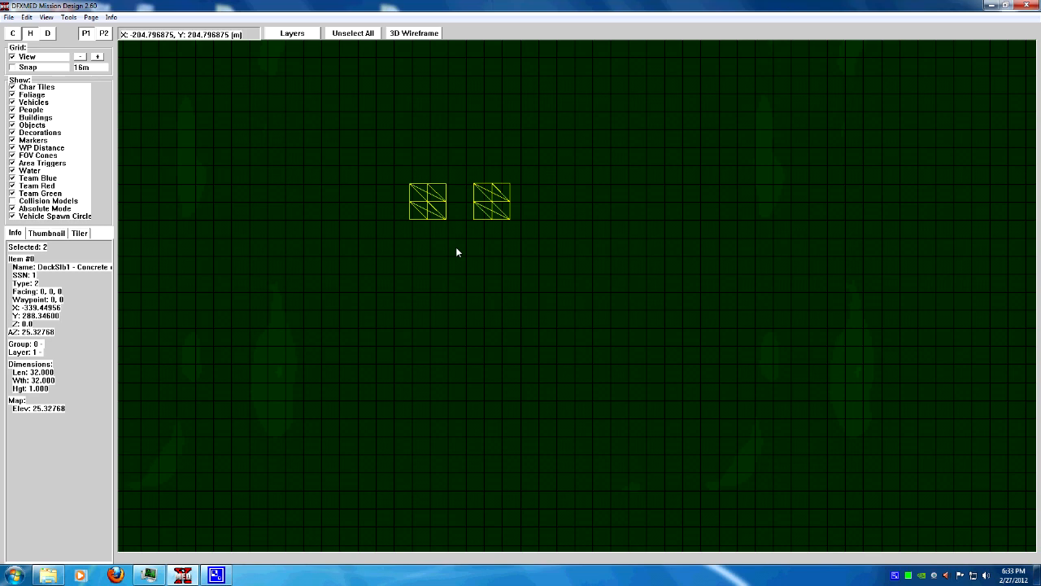
Paste the pair of slabs again below the first pair and clear the selection
key("ctrl+v")
left_click(422, 260)
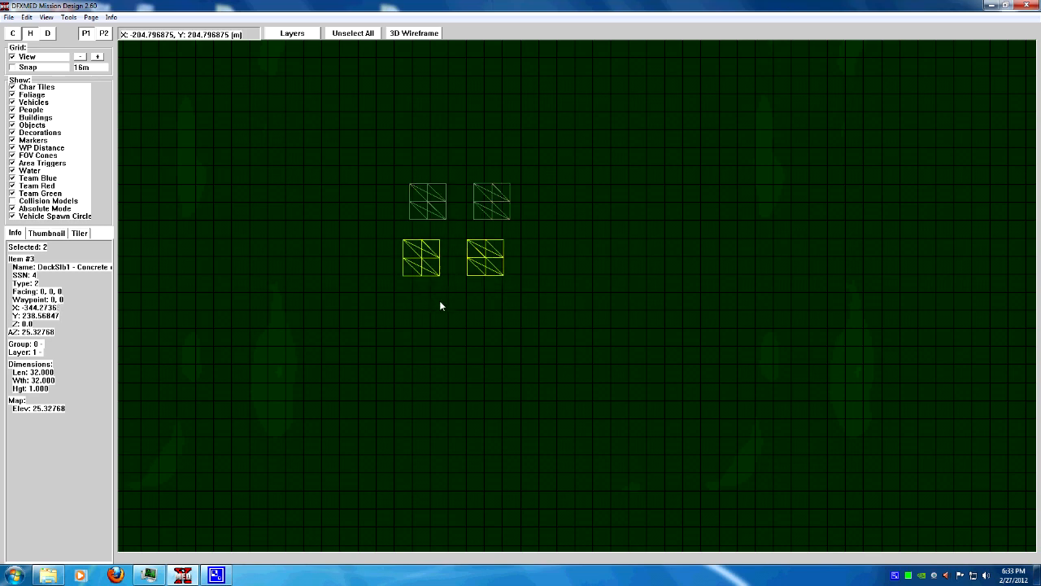
left_click(425, 262, "ctrl")
left_click(486, 264, "ctrl")
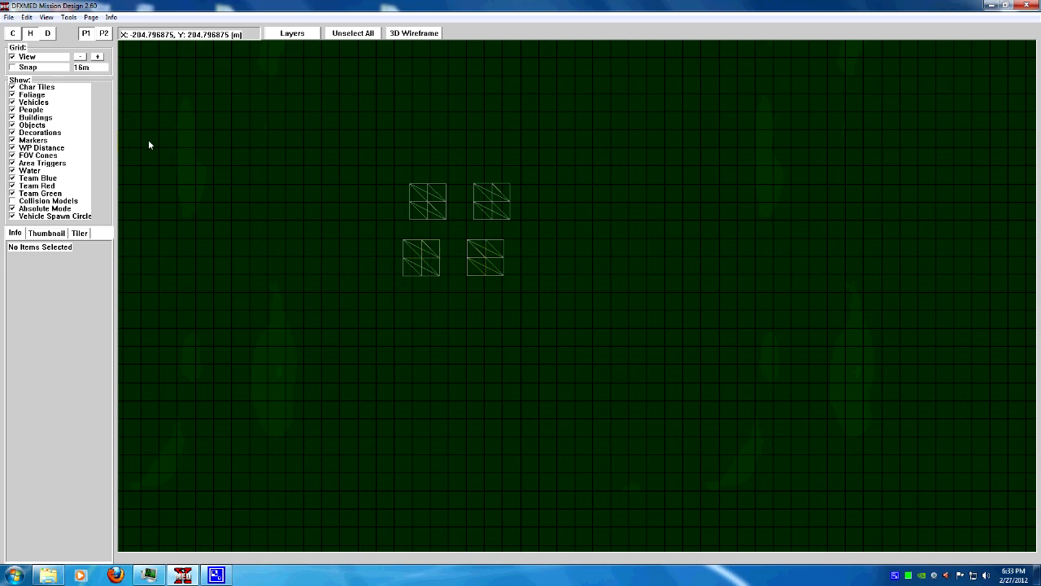
Enable grid snapping and move the top-left slab up so it snaps onto the grid
left_click(12, 69)
left_click(428, 213)
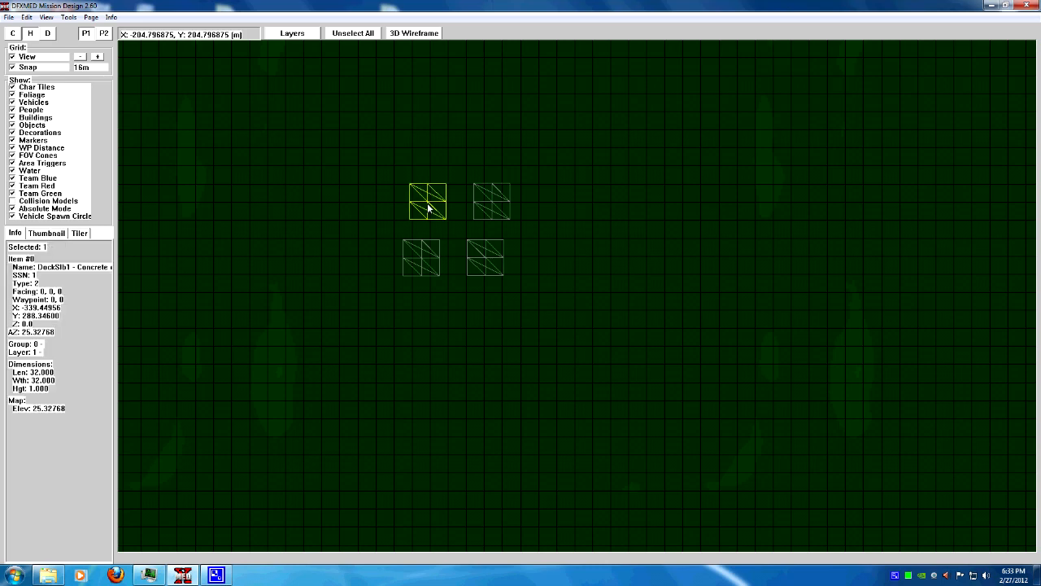
right_click(428, 207)
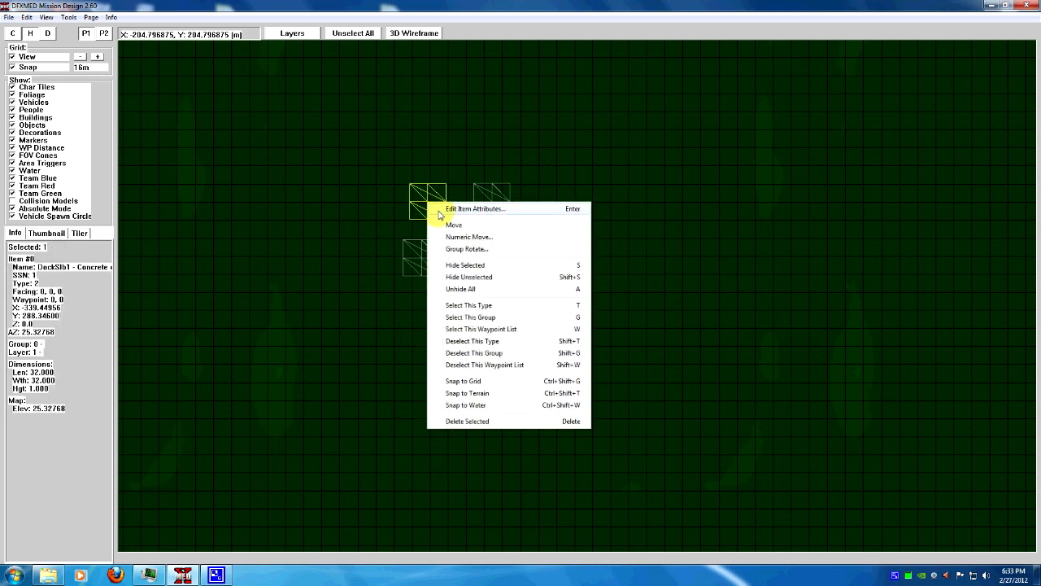
left_click(449, 223)
left_click_drag(420, 209, 432, 164)
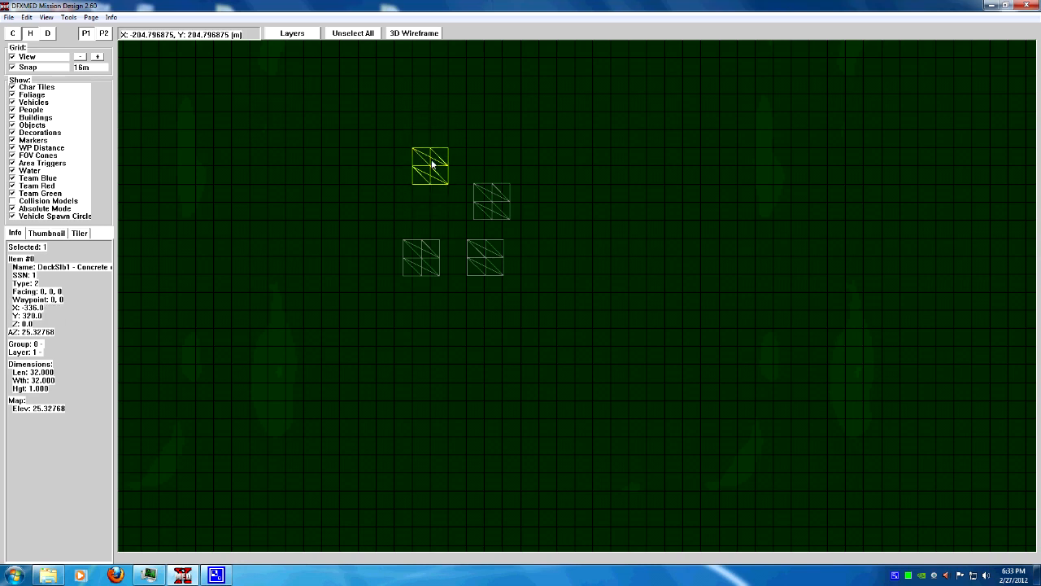
left_click(431, 174)
Move the top-right slab so it snaps directly beside the first slab
left_click(493, 210)
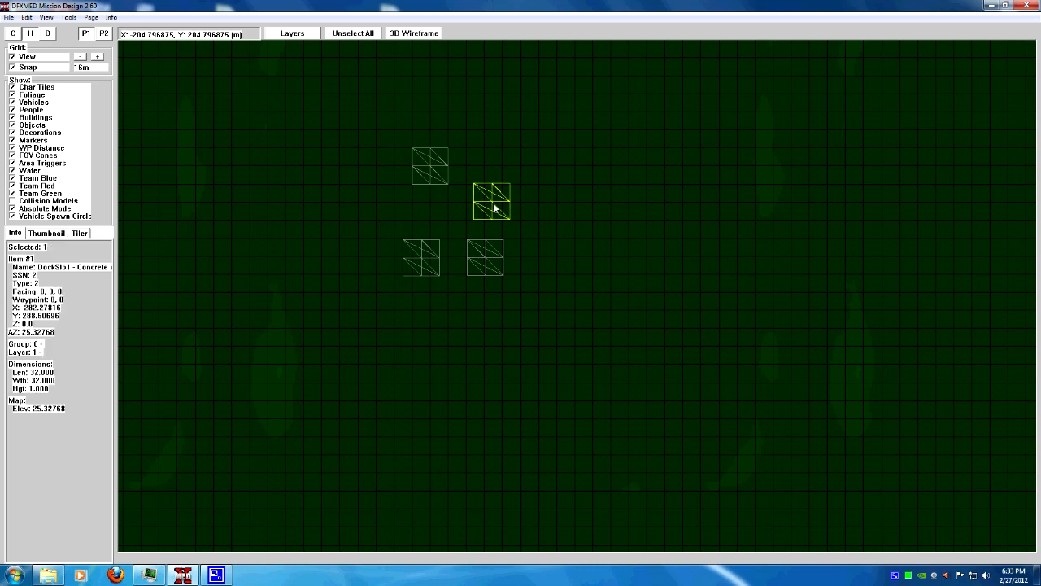
right_click(494, 209)
left_click(516, 228)
left_click_drag(499, 204, 473, 173)
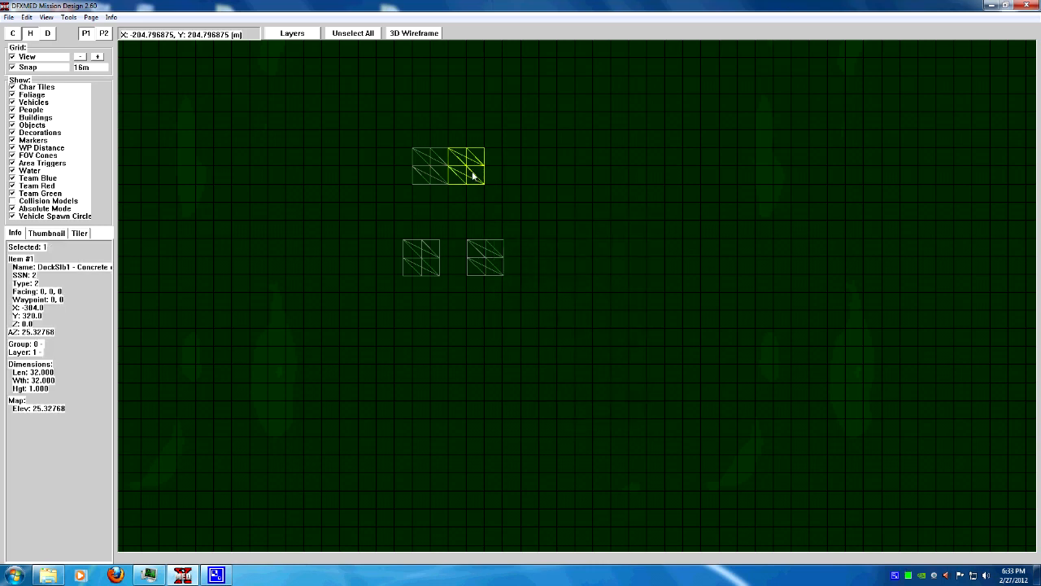
Move the lower-right slab so it snaps directly beneath the top-right slab
left_click(477, 192)
left_click(493, 263)
right_click(489, 261)
left_click(508, 283)
left_click_drag(468, 218, 474, 211)
Move the lower-left slab into the remaining corner to complete a two-by-two square of slabs
left_click(430, 257)
right_click(430, 257)
left_click(454, 278)
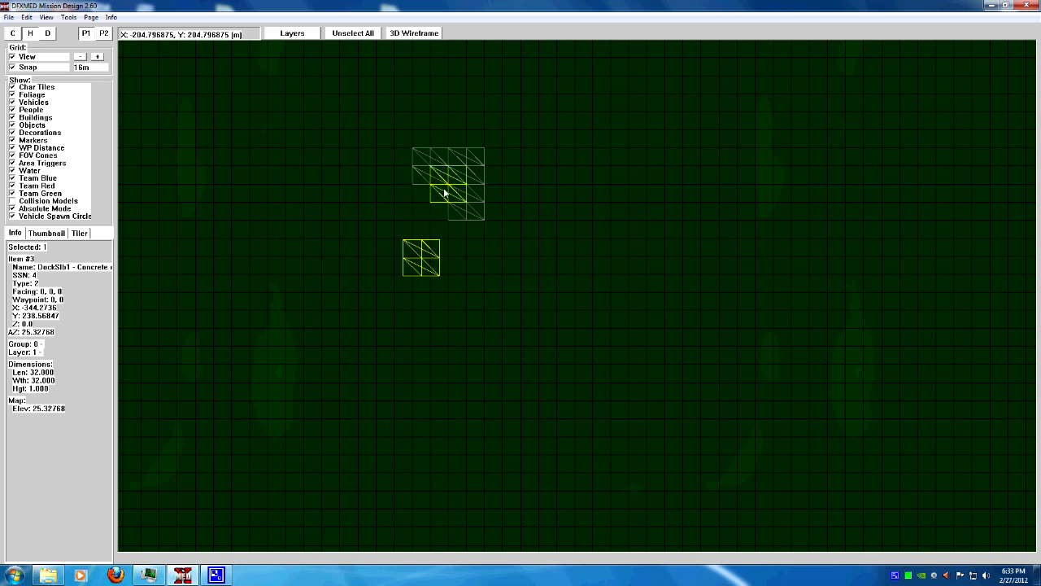
left_click(430, 205)
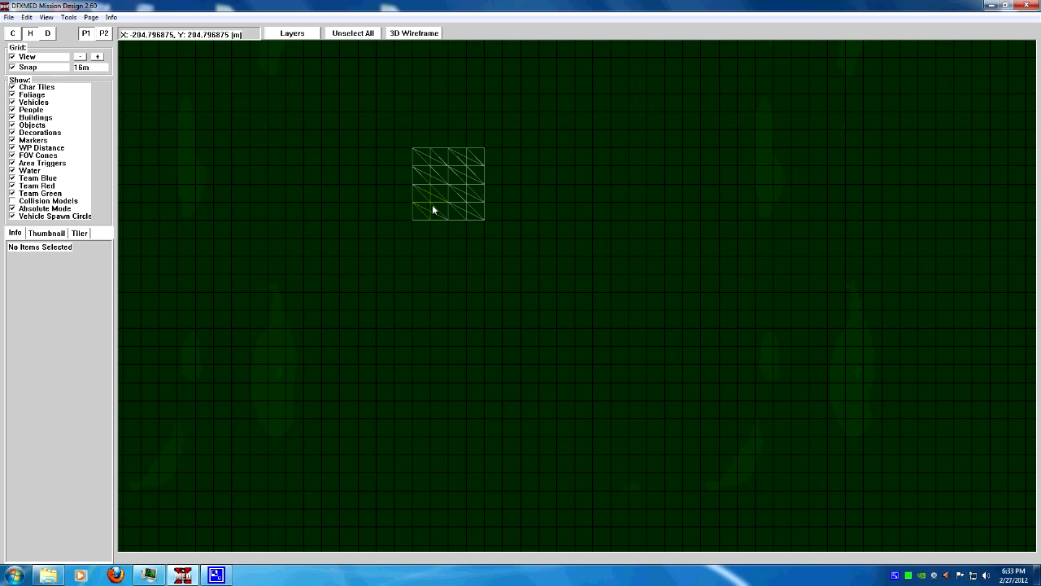
Insert a 'start, player' marker from the Markers category near the upper-left corner of the slab square
key("Up")
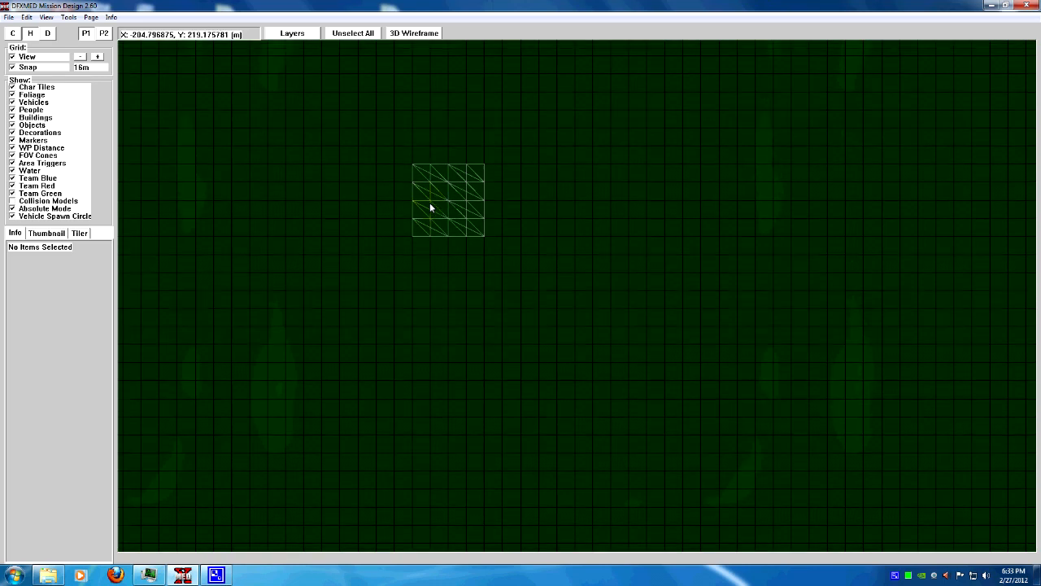
key("Left")
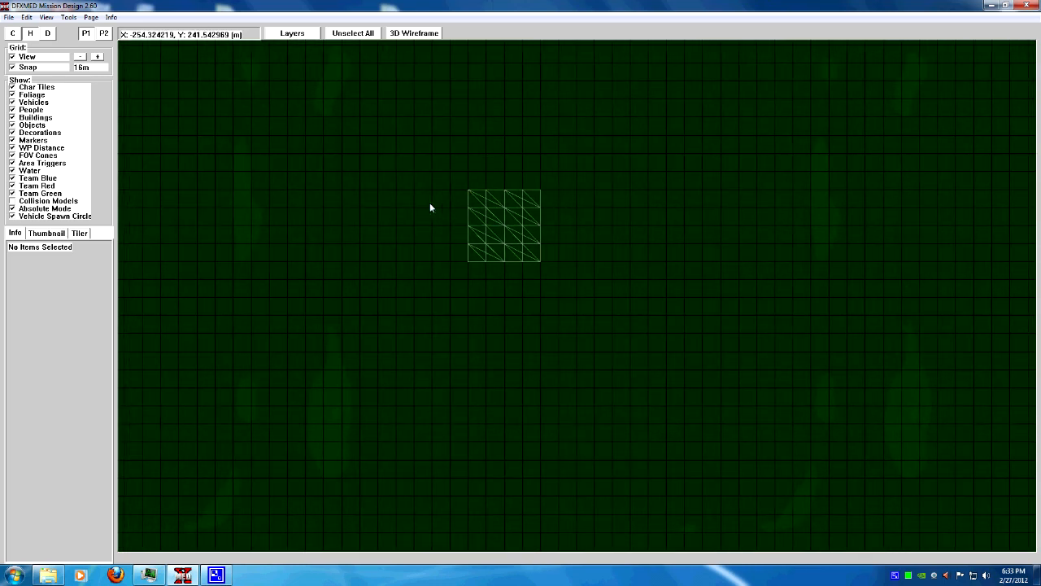
key("Up")
key("Left")
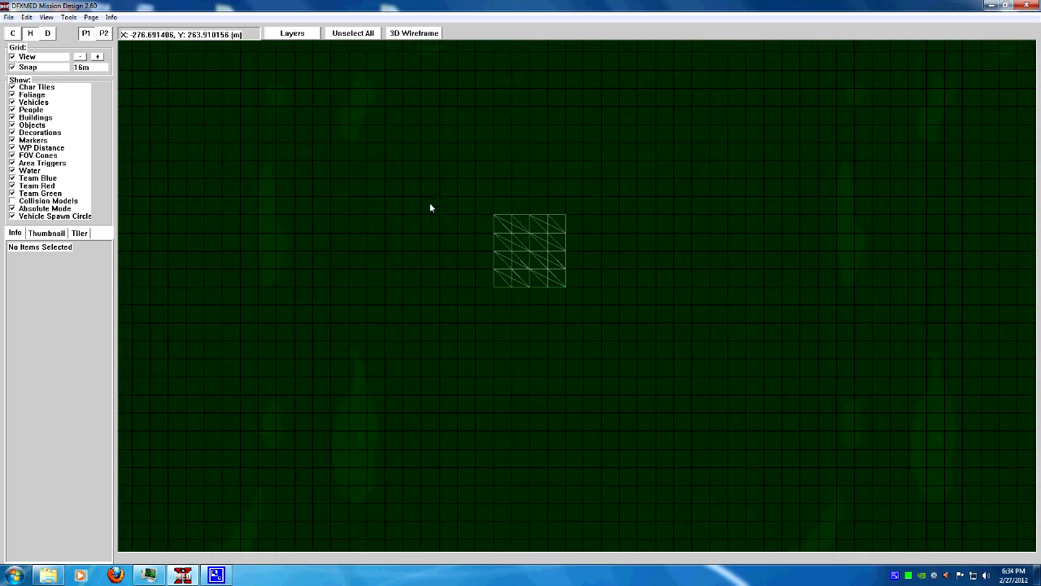
scroll(450, 223, "up", 3)
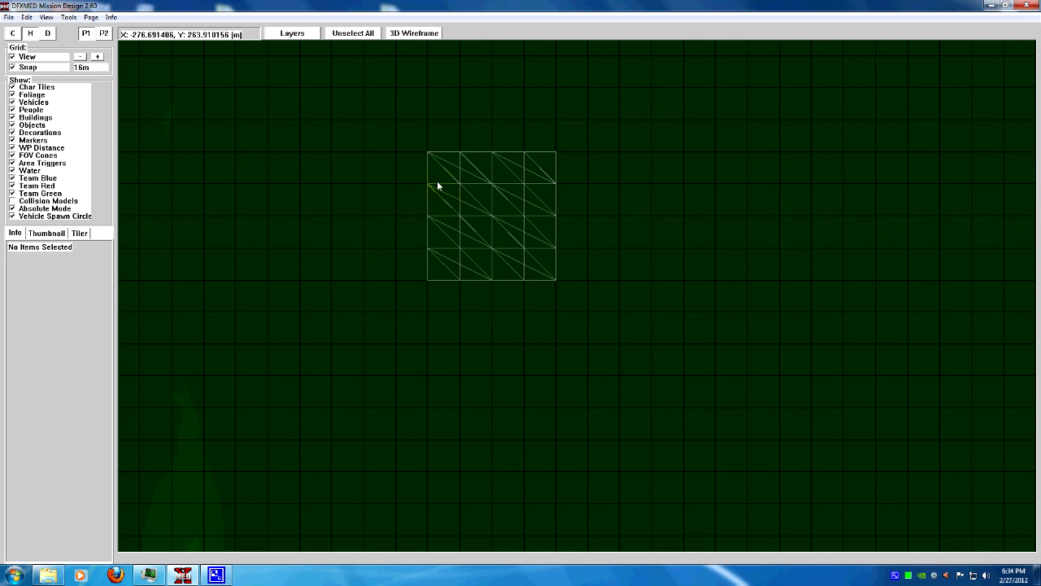
key("Insert")
left_click(435, 175)
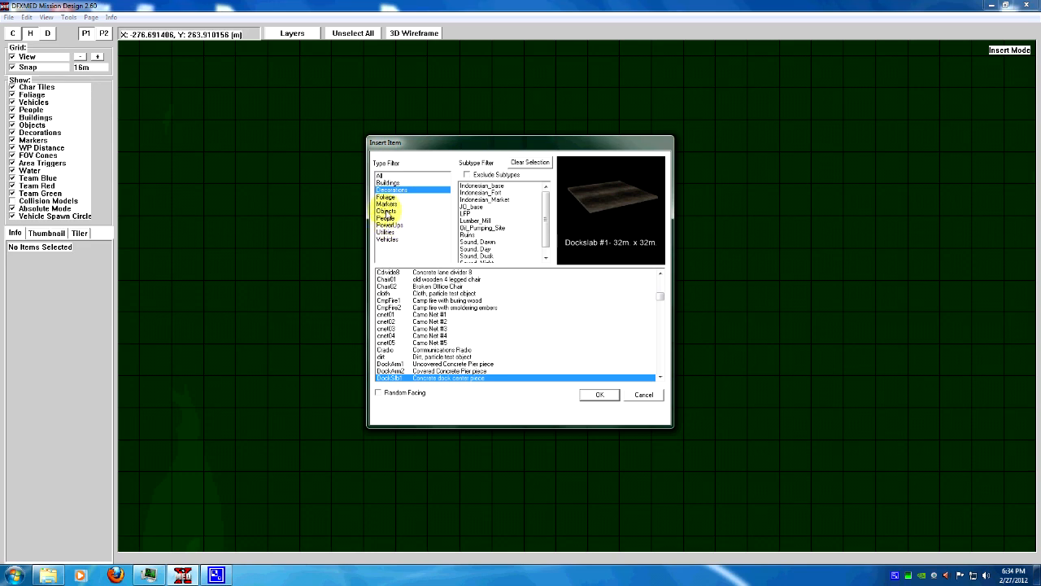
left_click(386, 204)
left_click_drag(660, 289, 660, 361)
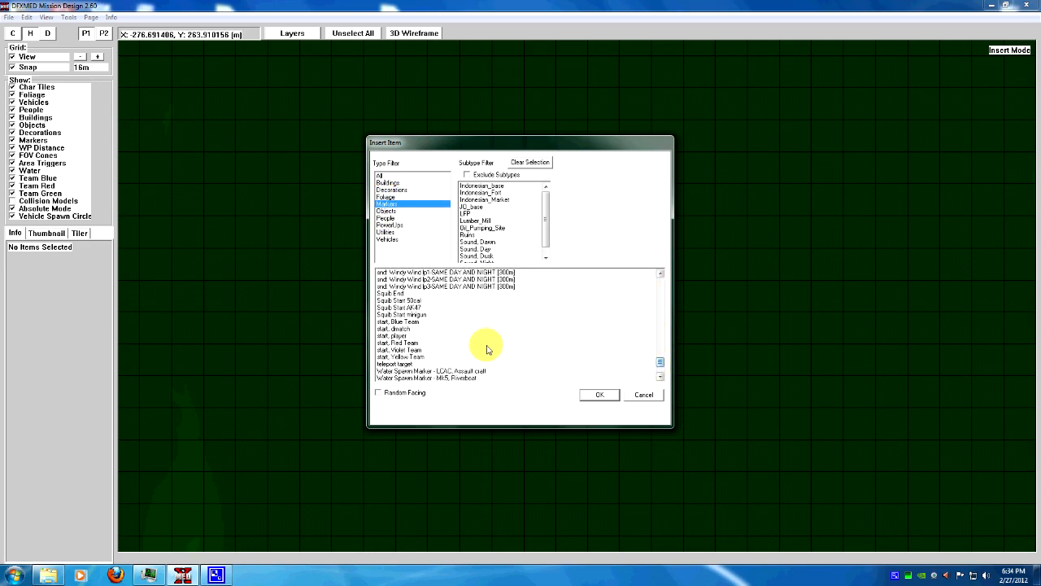
left_click(397, 336)
left_click(599, 394)
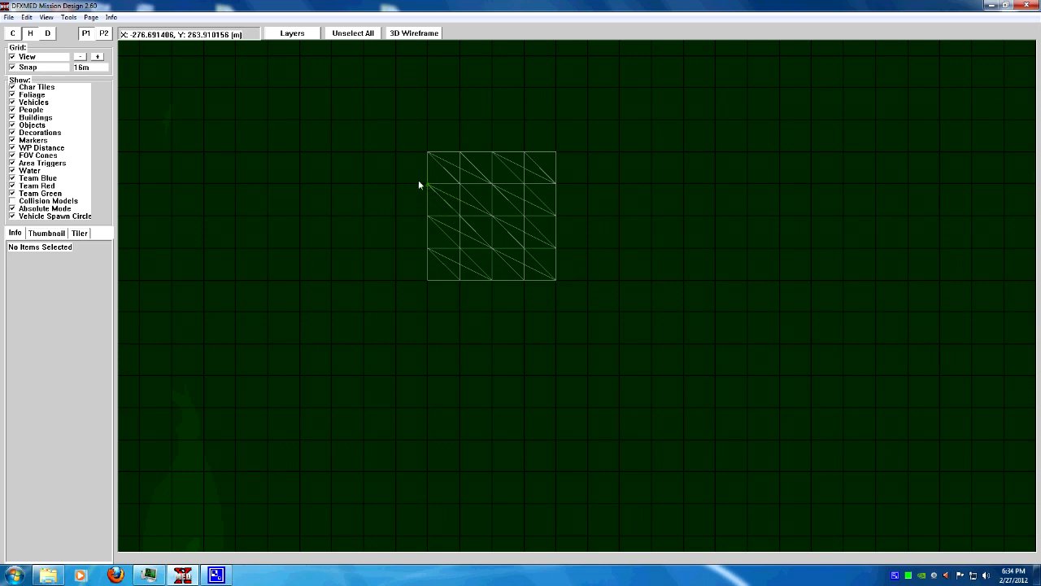
Turn off grid snapping and move the player start marker slightly inward onto the slab
left_click(12, 68)
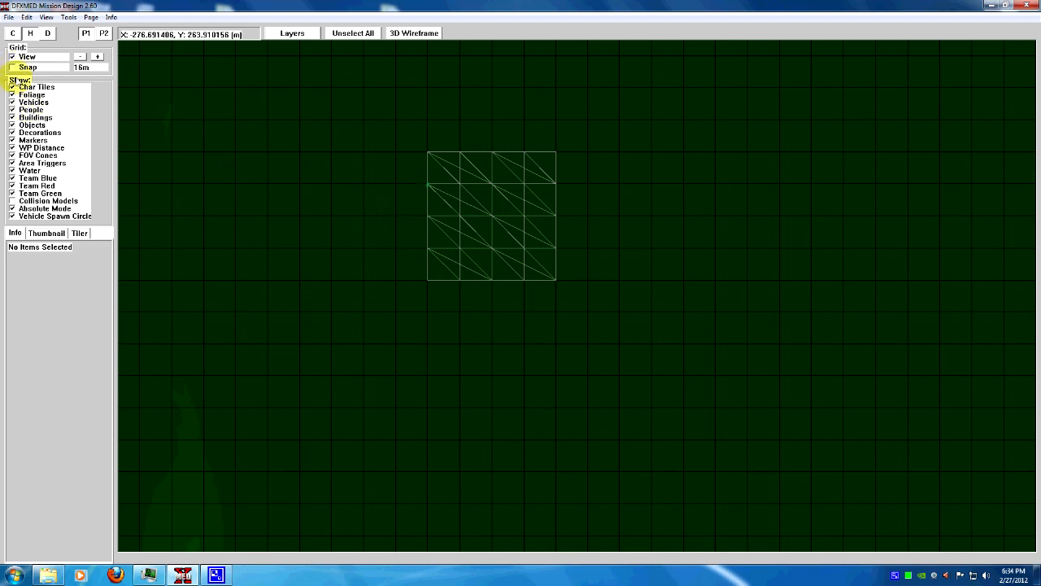
left_click(427, 186)
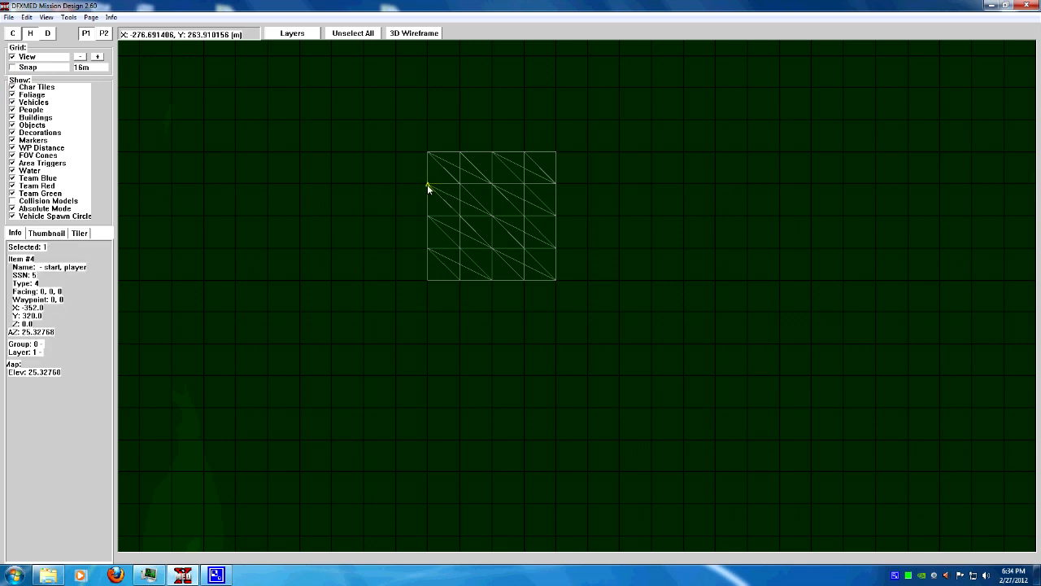
right_click(427, 185)
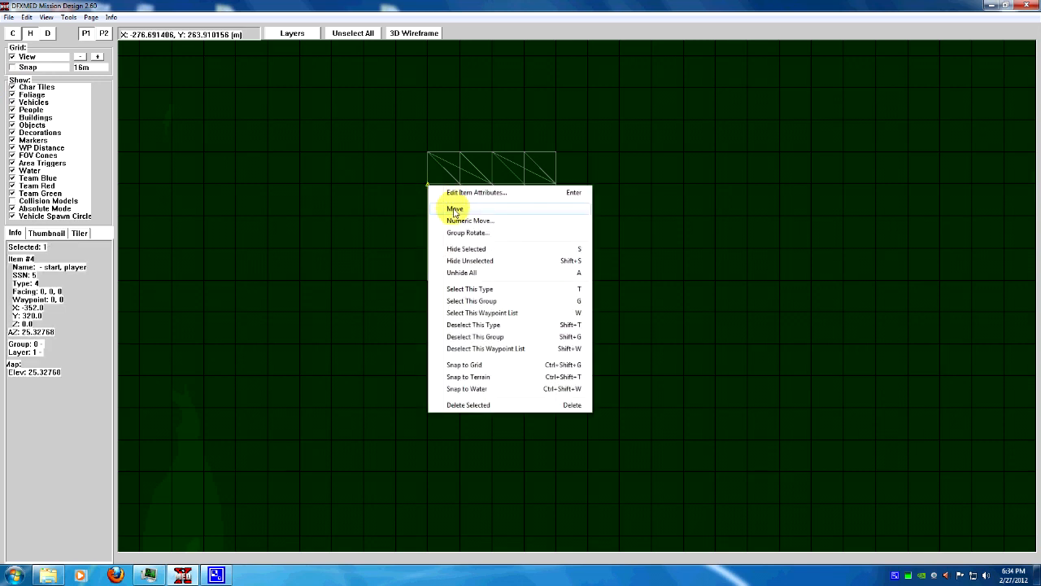
left_click(455, 209)
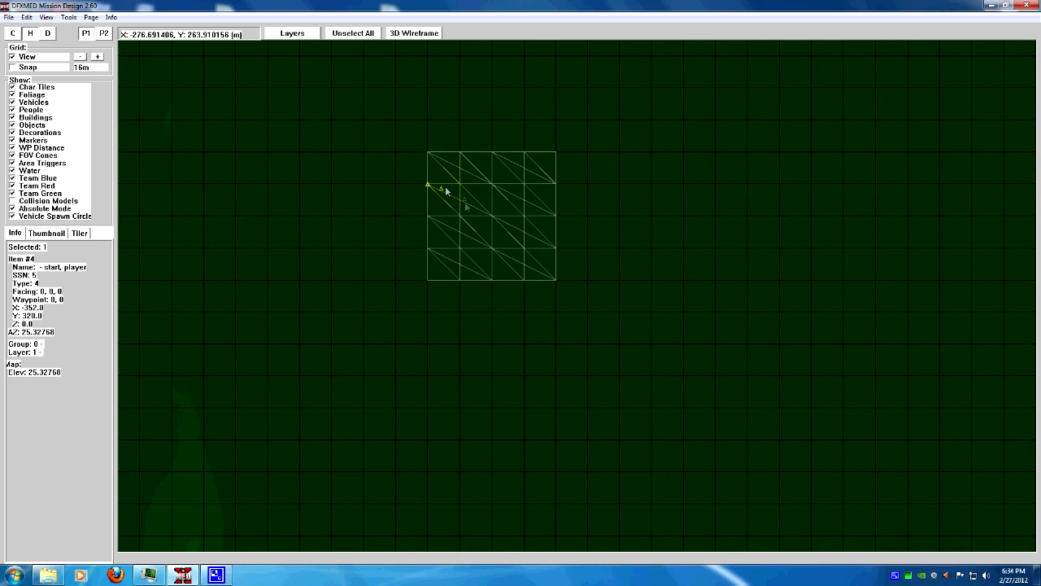
left_click(443, 196)
Group-rotate the player start marker so it faces 120 degrees
right_click(441, 199)
left_click(469, 244)
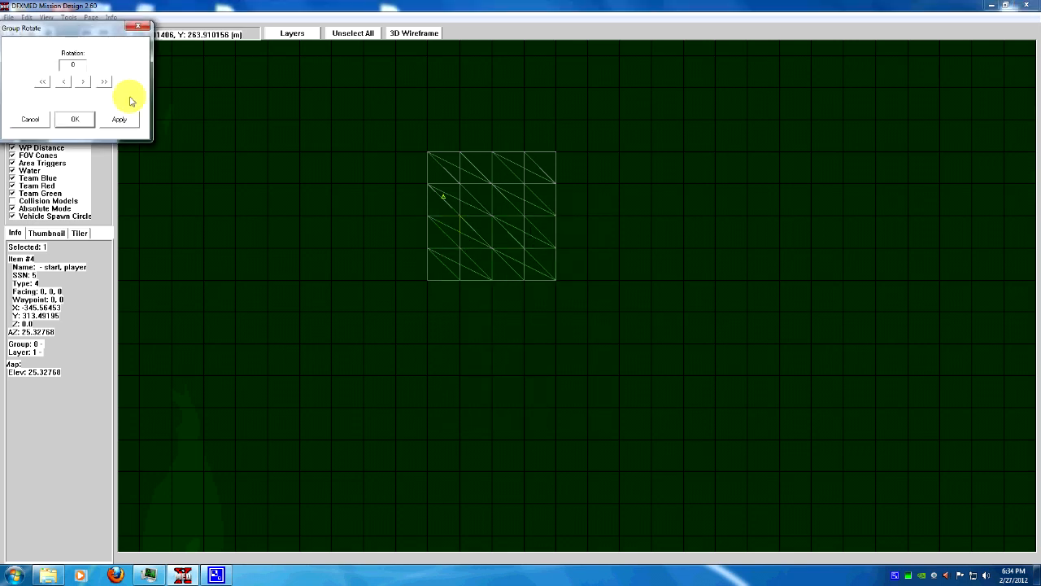
left_click(103, 82)
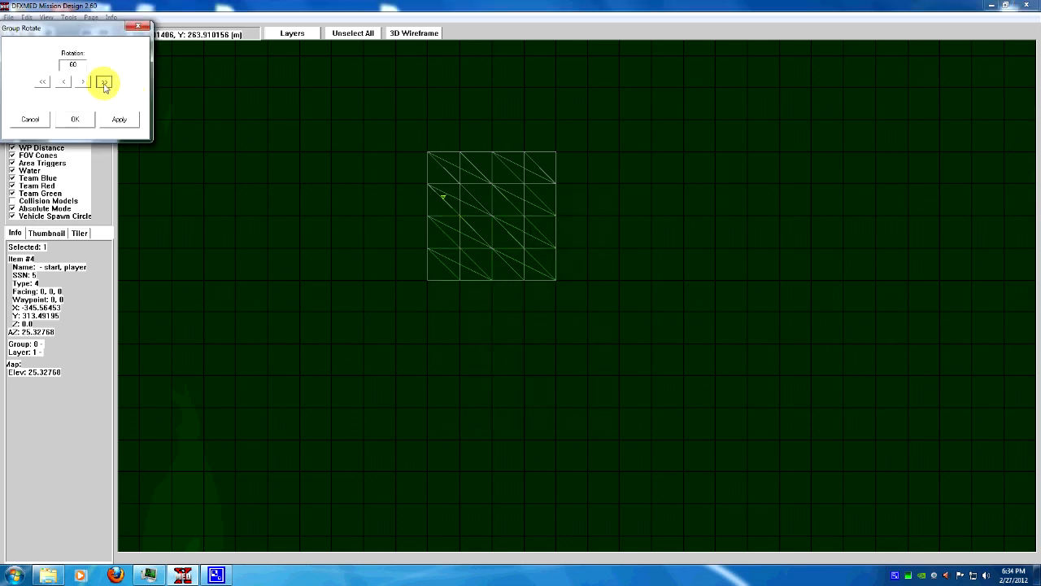
left_click(75, 120)
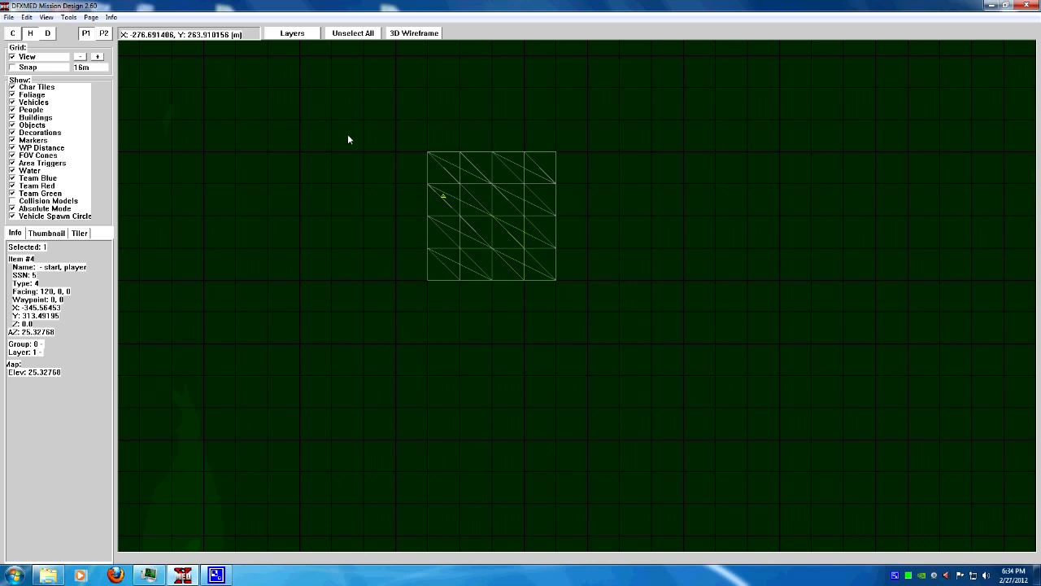
In the 3D wireframe view, raise the player start marker to about 0.34 m above the slab surface
left_click(446, 192)
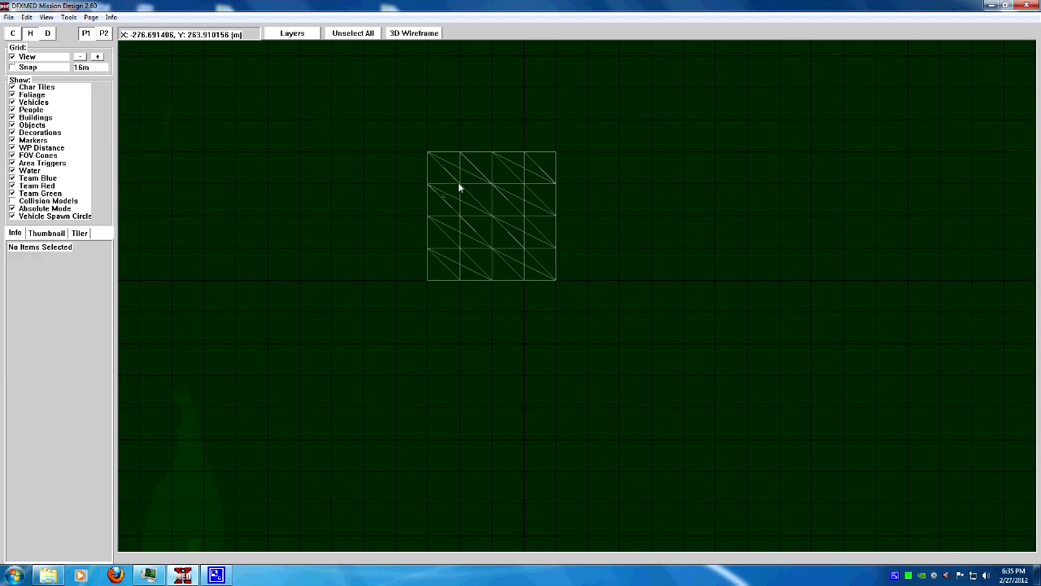
left_click(458, 182)
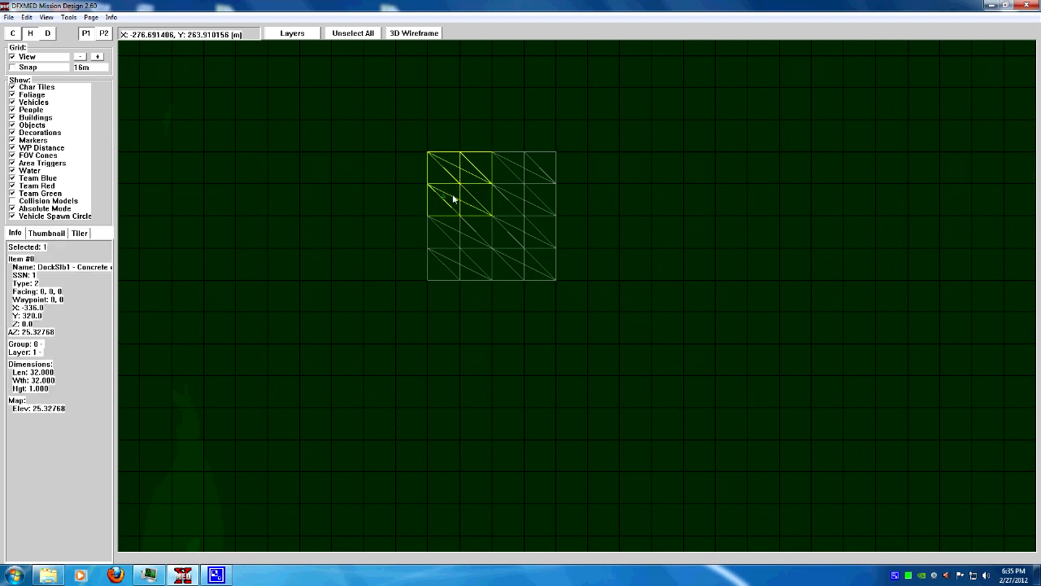
left_click(445, 197)
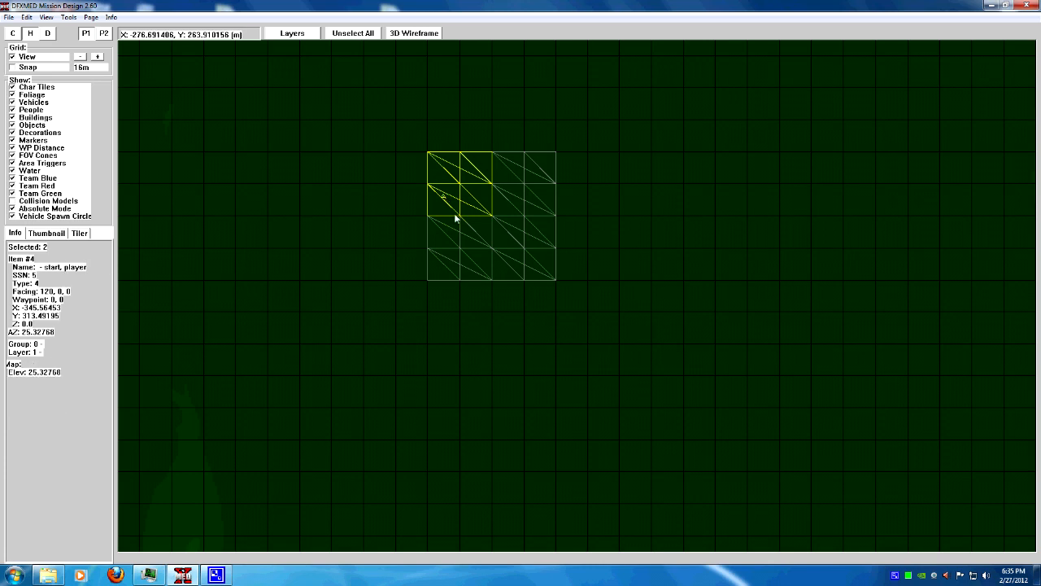
left_click(413, 34)
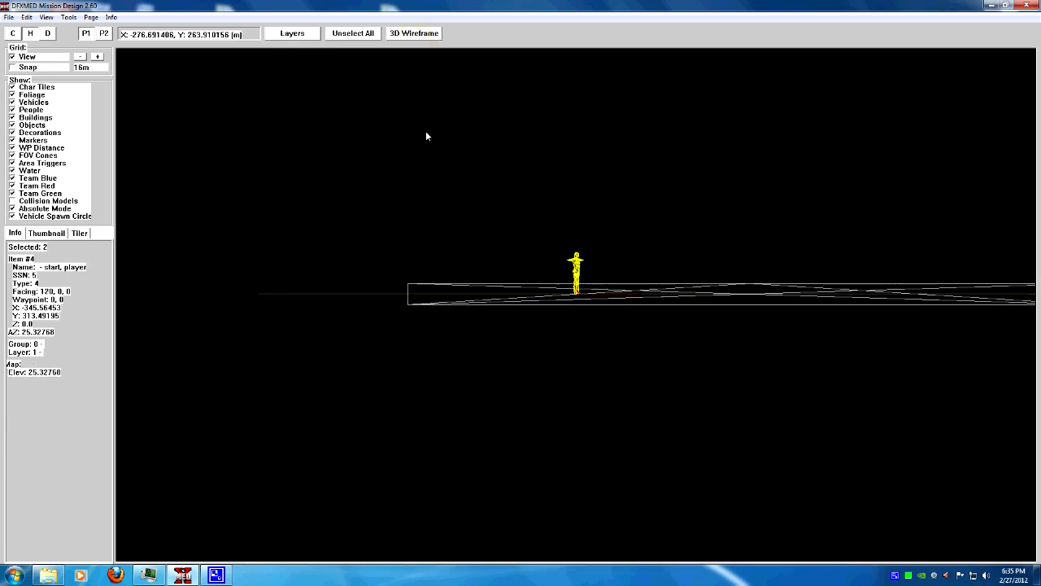
scroll(426, 136, "up", 3)
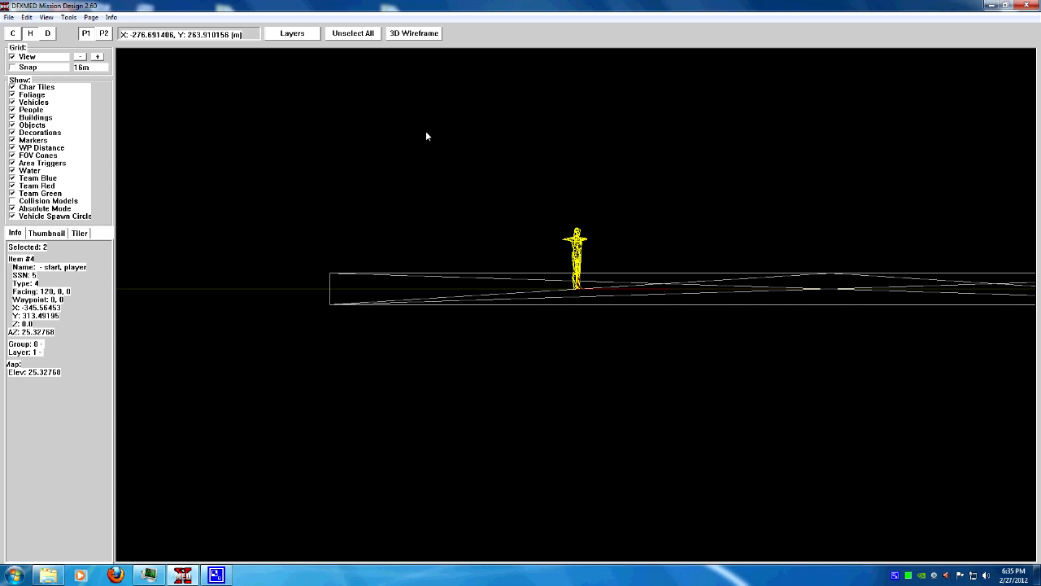
key("Page_Up")
key("Page_Up")
key("Page_Up")
key("Page_Up")
key("Page_Up")
key("Page_Up")
key("Page_Up")
key("Page_Up")
key("Page_Up")
key("Page_Up")
key("Page_Up")
key("Page_Up")
key("Page_Up")
key("Page_Up")
key("Page_Up")
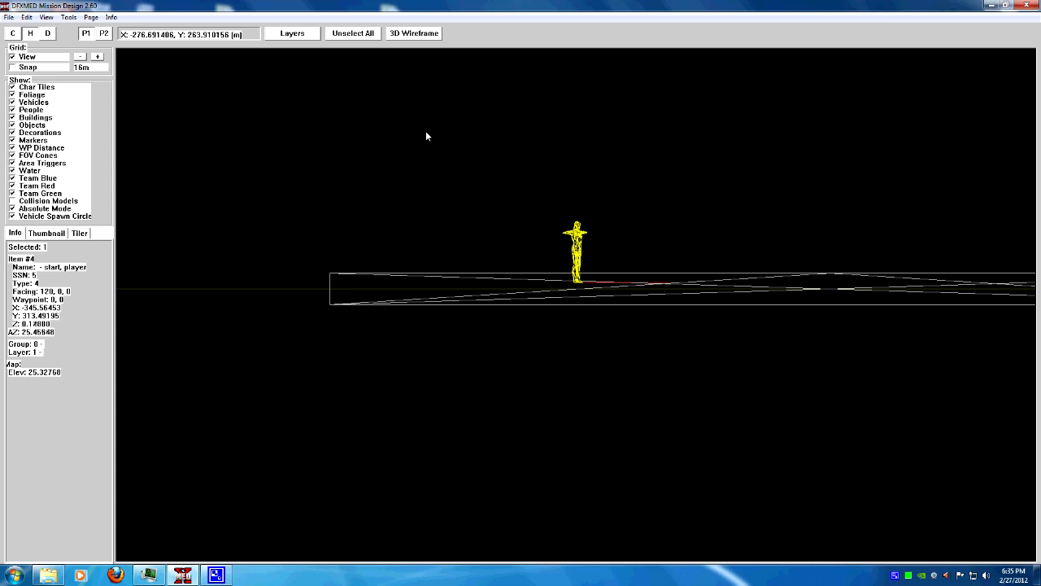
key("Page_Up")
key("Page_Up")
key("Page_Up")
key("Page_Up")
key("Page_Up")
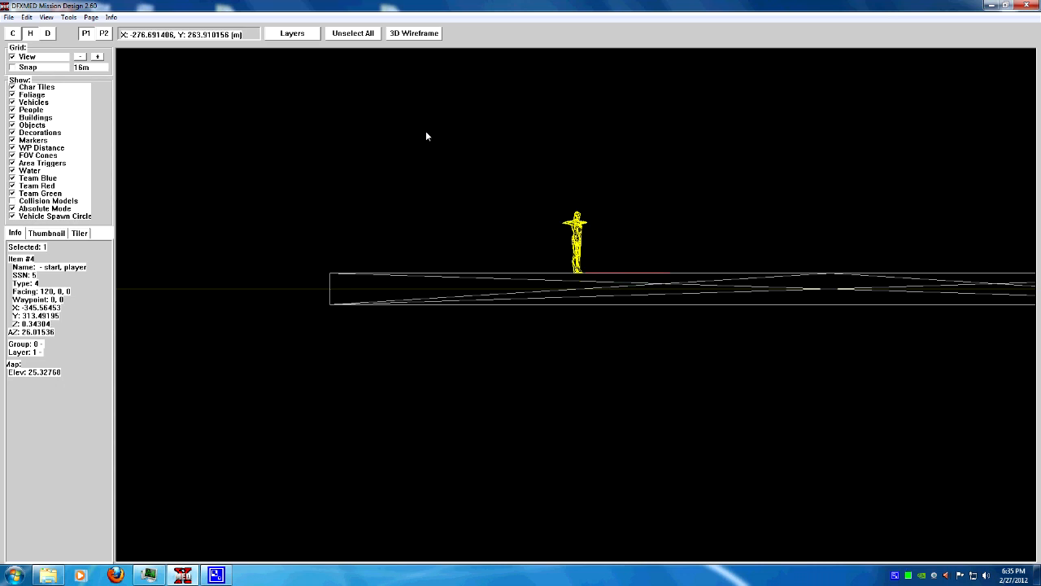
Return to the top view and save the mission as snap2grid.mis, replacing the existing file
left_click(421, 34)
left_click(460, 187)
left_click(446, 232)
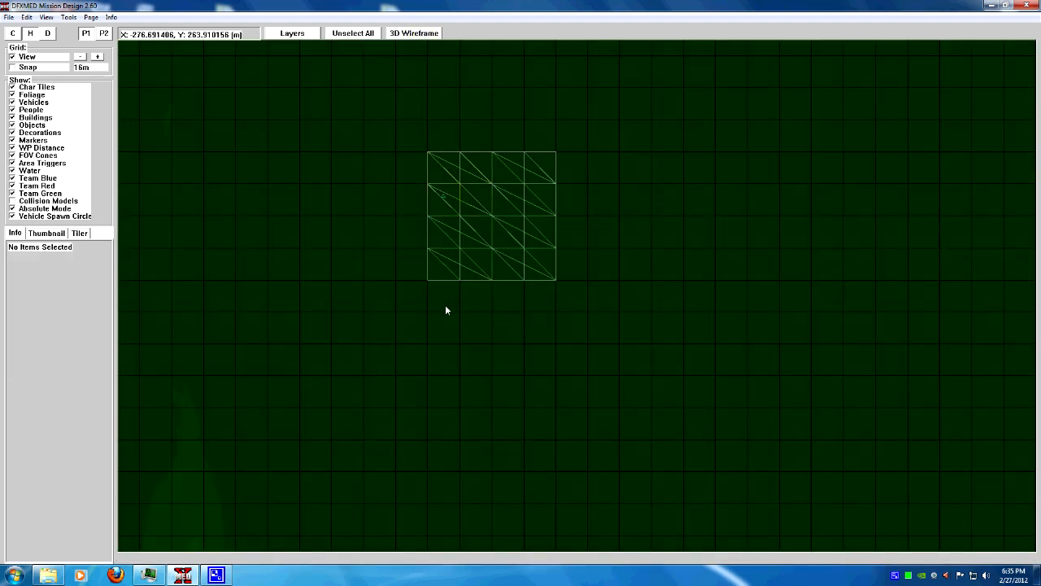
scroll(445, 286, "up", 3)
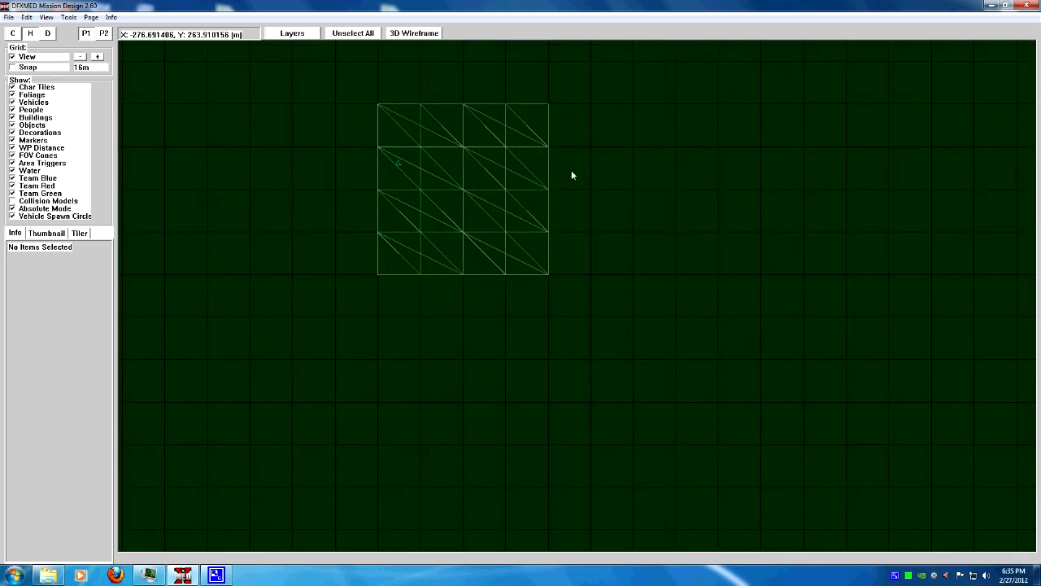
left_click(8, 17)
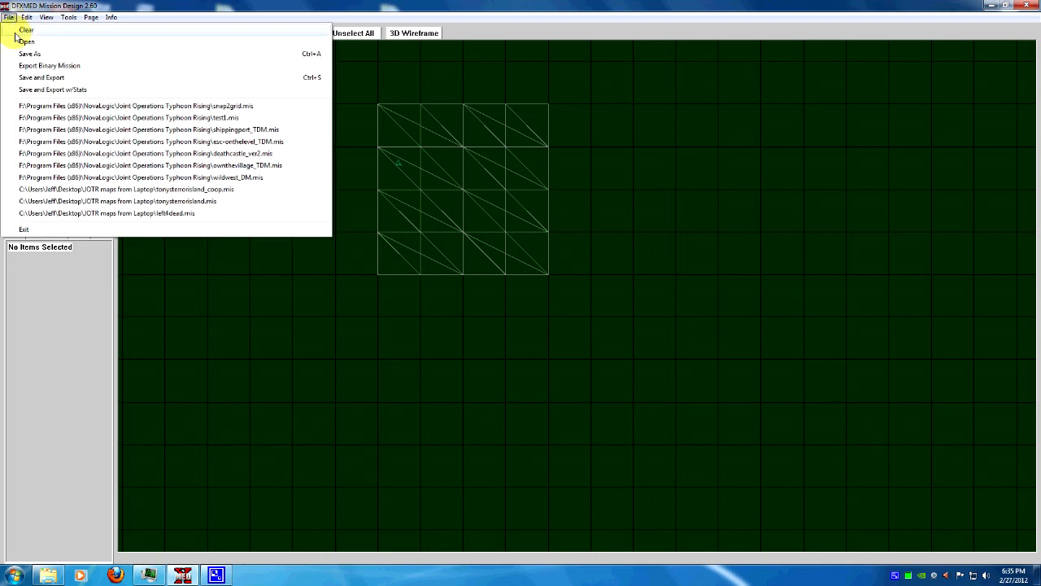
left_click(23, 55)
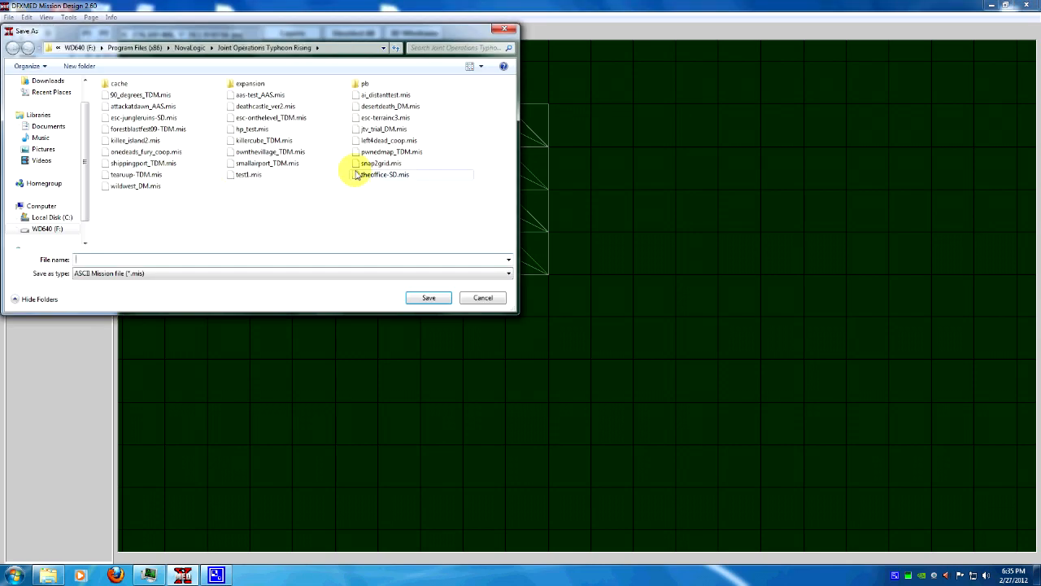
left_click(377, 163)
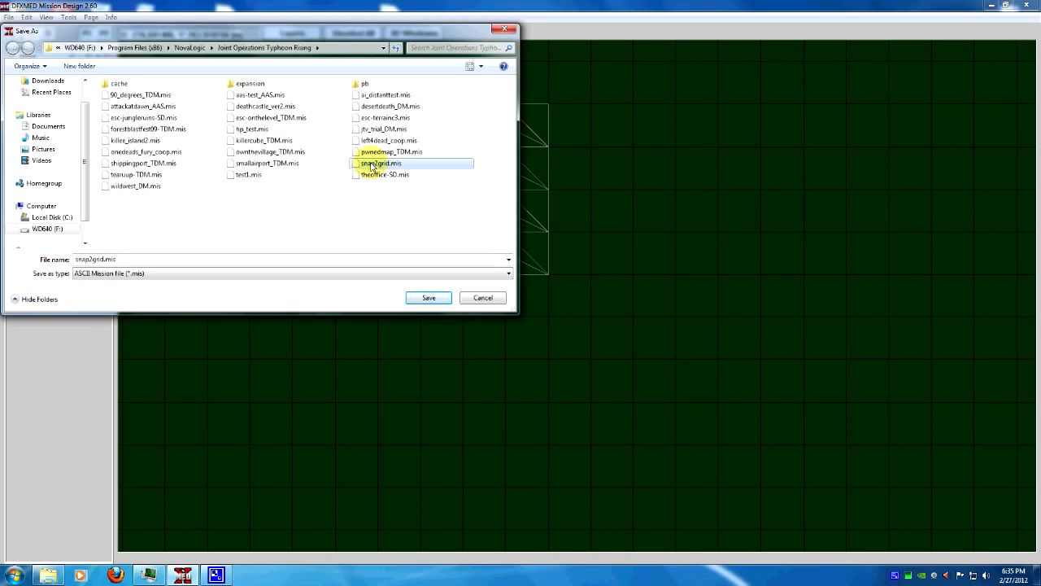
left_click(429, 298)
left_click(551, 290)
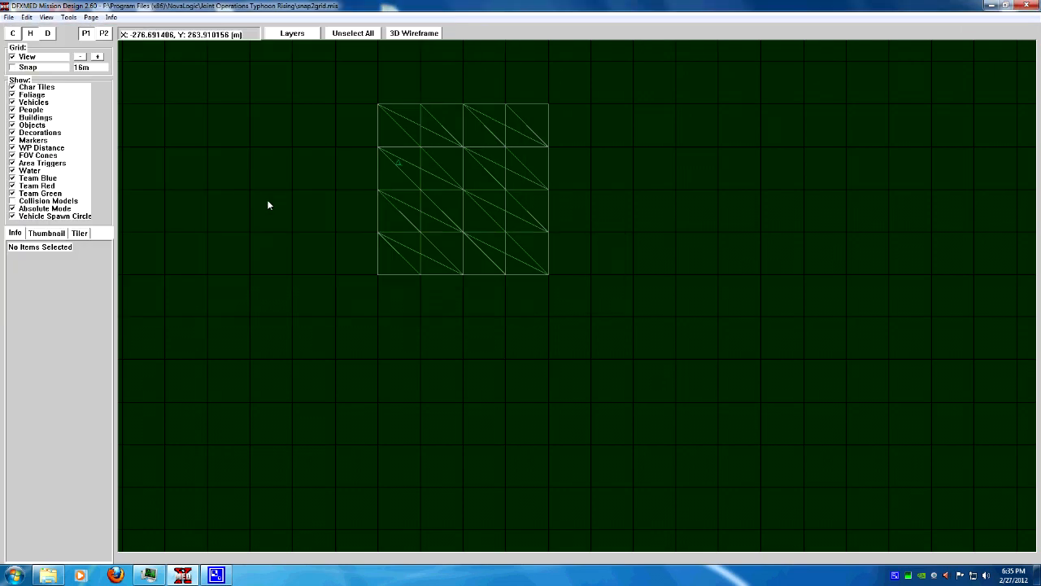
Save and export the mission
left_click(9, 17)
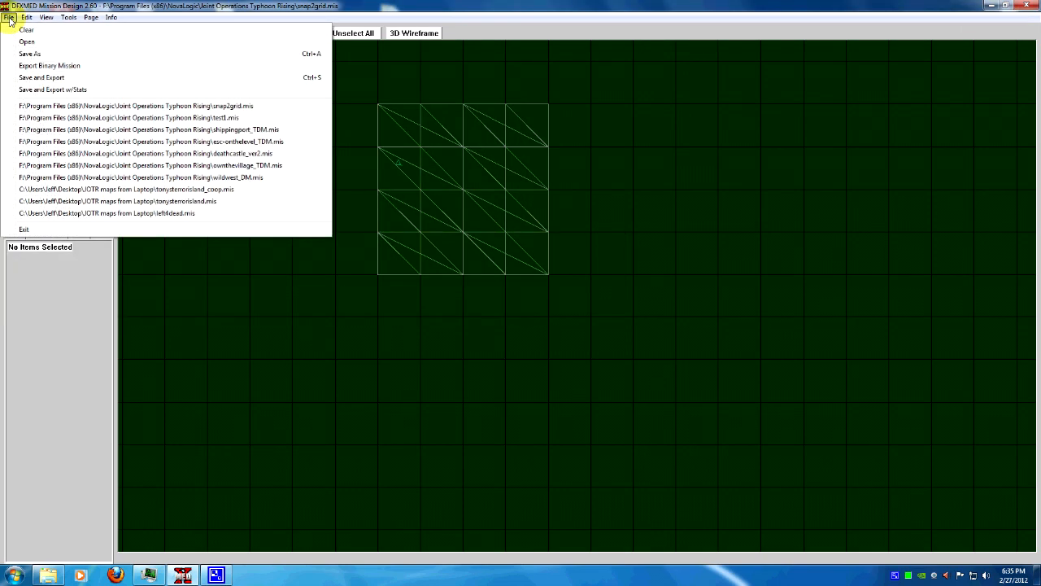
left_click(52, 78)
left_click(142, 168)
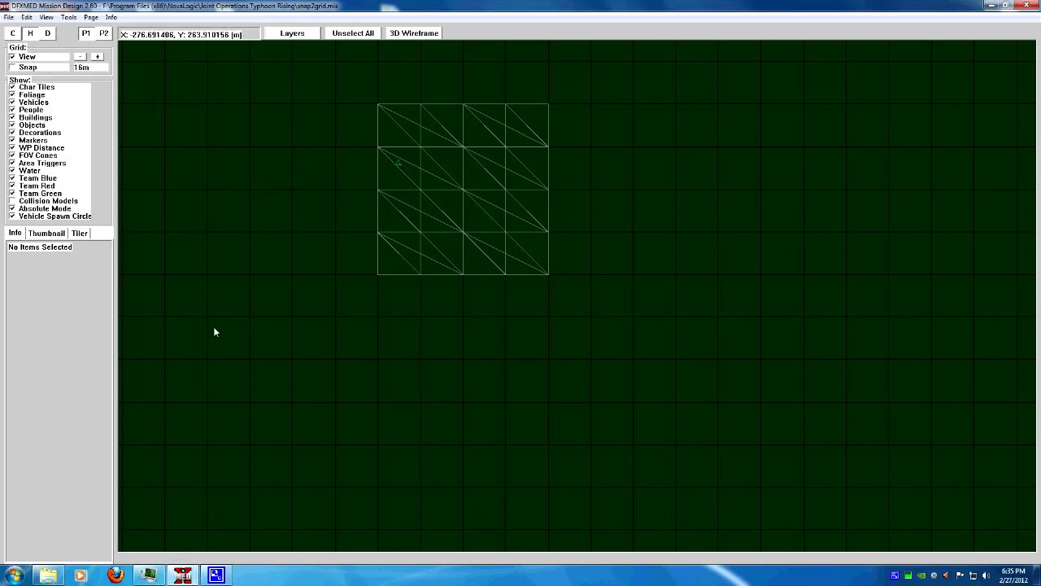
right_click(895, 576)
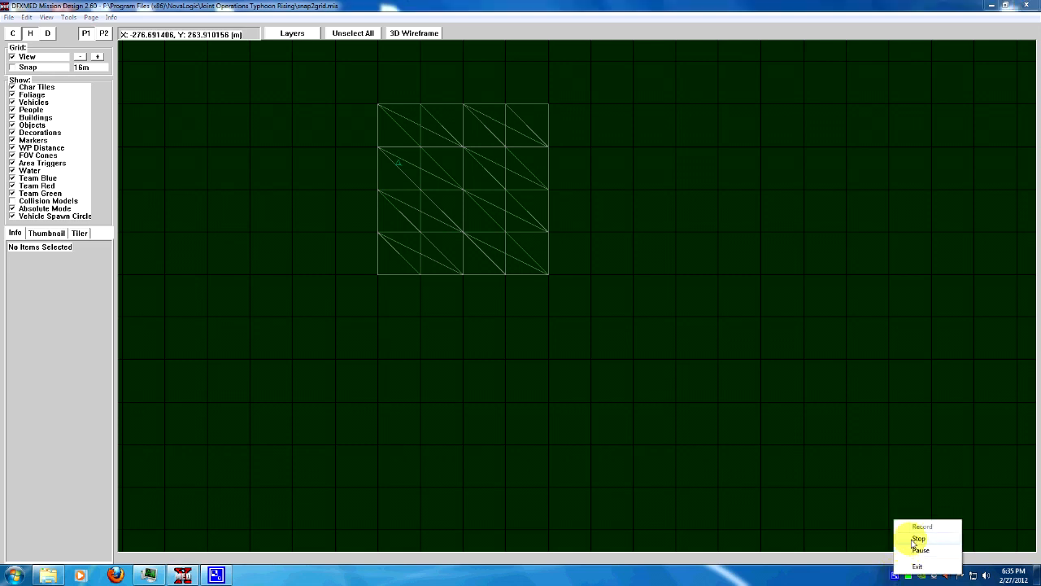
left_click(902, 537)
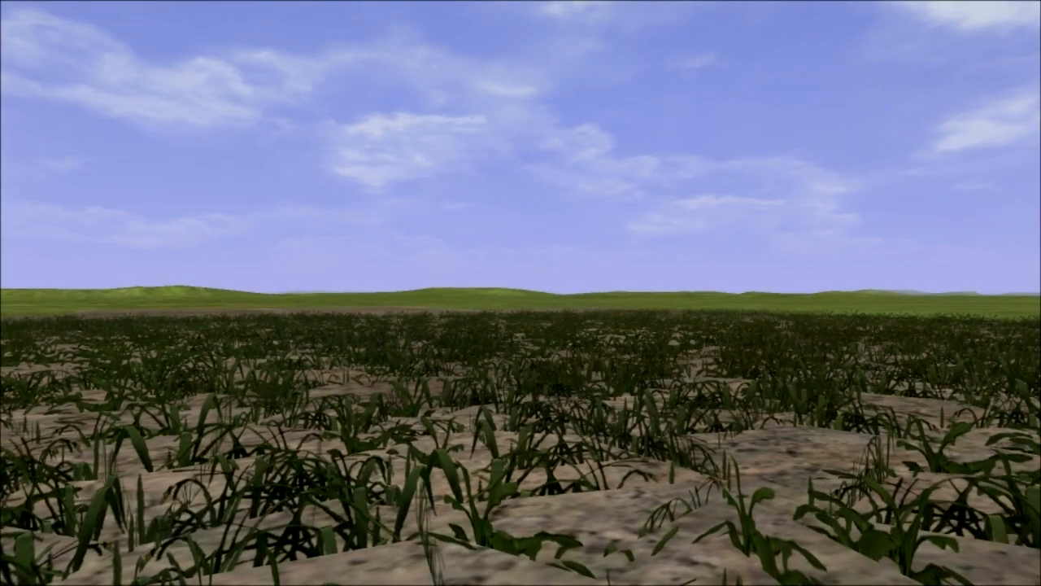